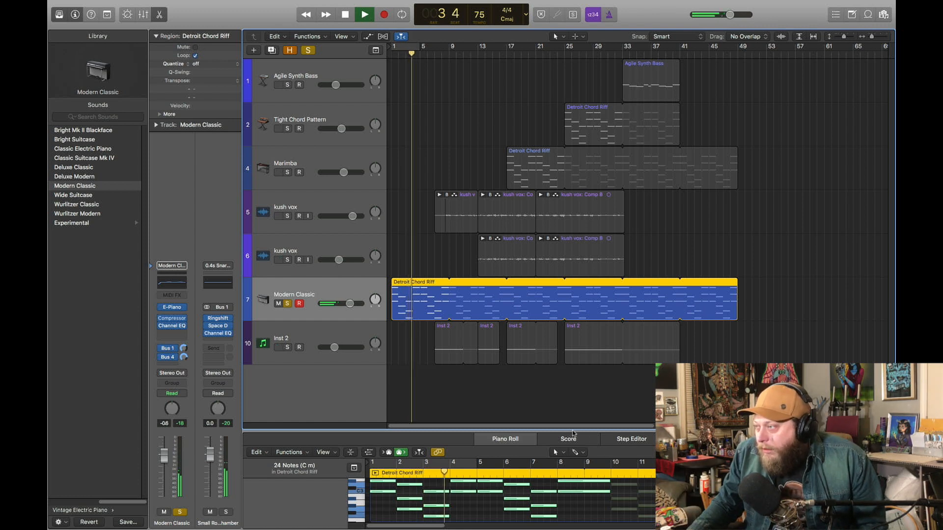
- Enlarge the Piano Roll to show the Detroit Chord Riff notes, and stop playback with the playhead back at bar 1
{"action": "left_click", "coordinate": [573, 434]}
{"action": "left_click_drag", "start_coordinate": [573, 433], "coordinate": [567, 351]}
{"action": "left_click", "coordinate": [527, 365]}
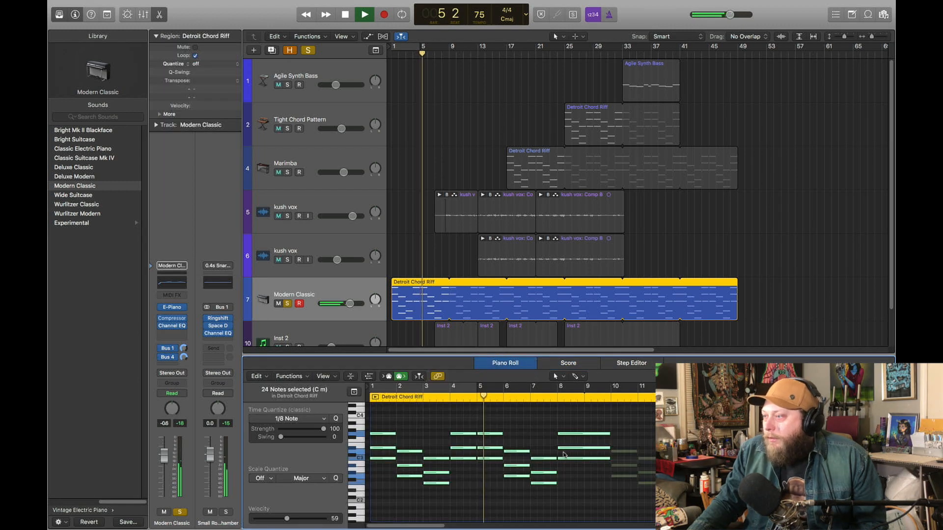
{"action": "key", "text": "super+Right"}
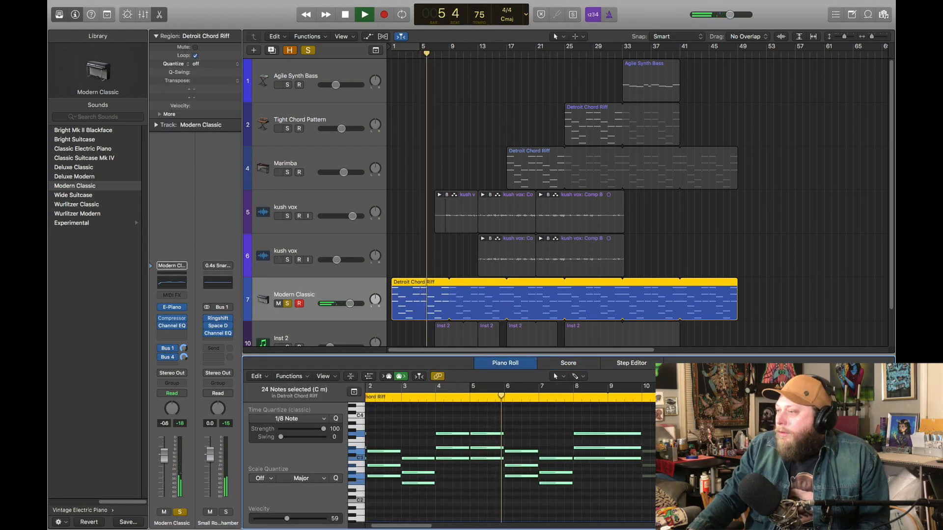
{"action": "key", "text": "super+Left"}
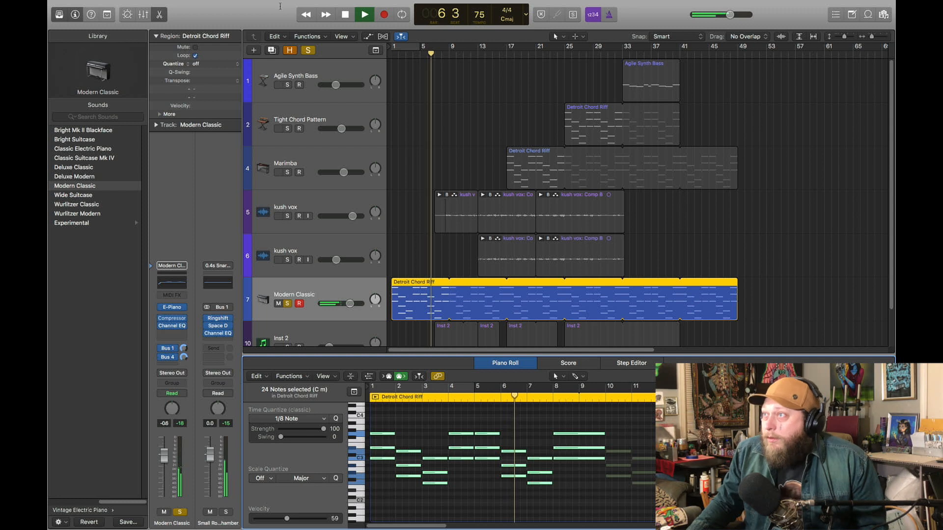
{"action": "left_click", "coordinate": [344, 15]}
{"action": "left_click", "coordinate": [344, 15]}
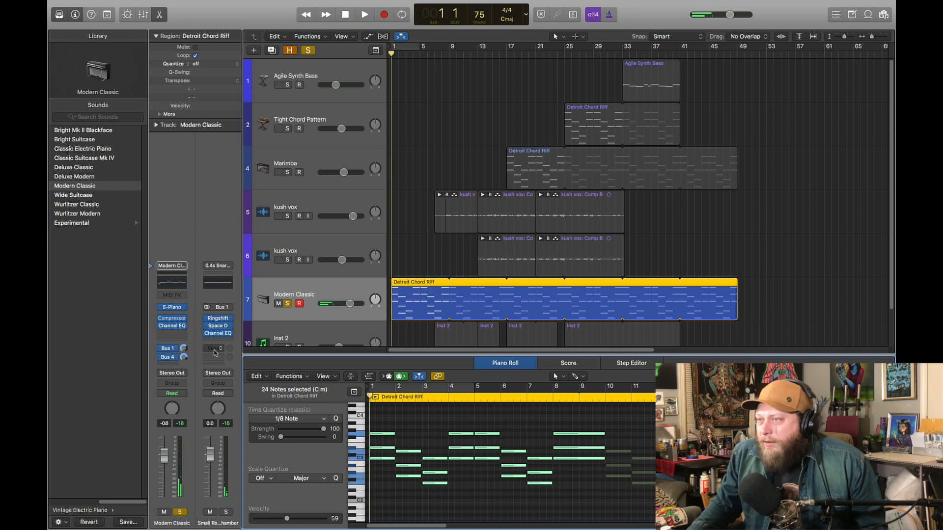
- Inspect the Ringshifter effect on the Modern Classic track's Bus 1 return and close its window
{"action": "left_click", "coordinate": [169, 359]}
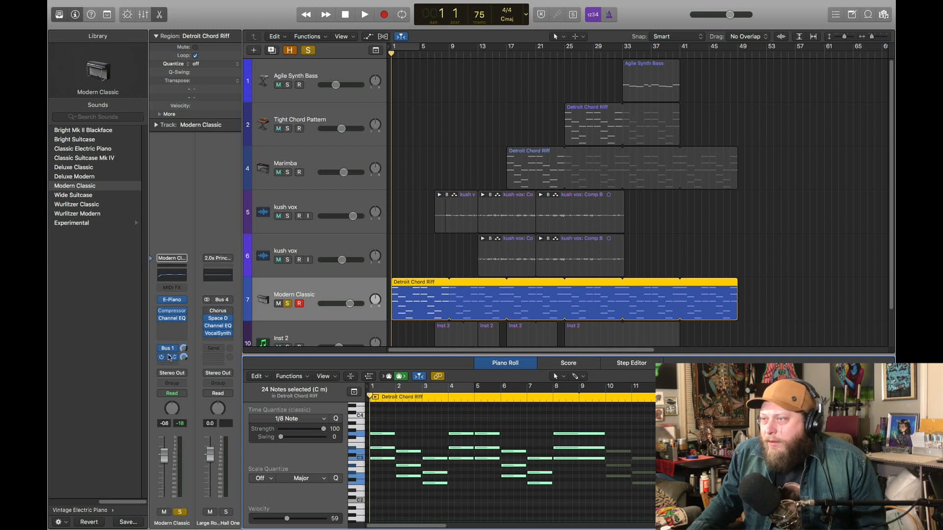
{"action": "left_click", "coordinate": [172, 350]}
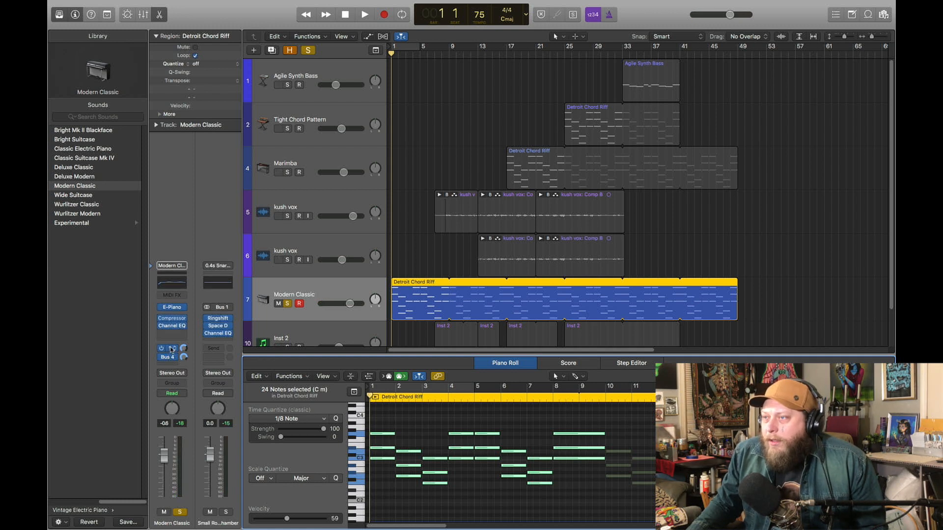
{"action": "left_click", "coordinate": [219, 319]}
{"action": "left_click_drag", "start_coordinate": [227, 37], "coordinate": [267, 160]}
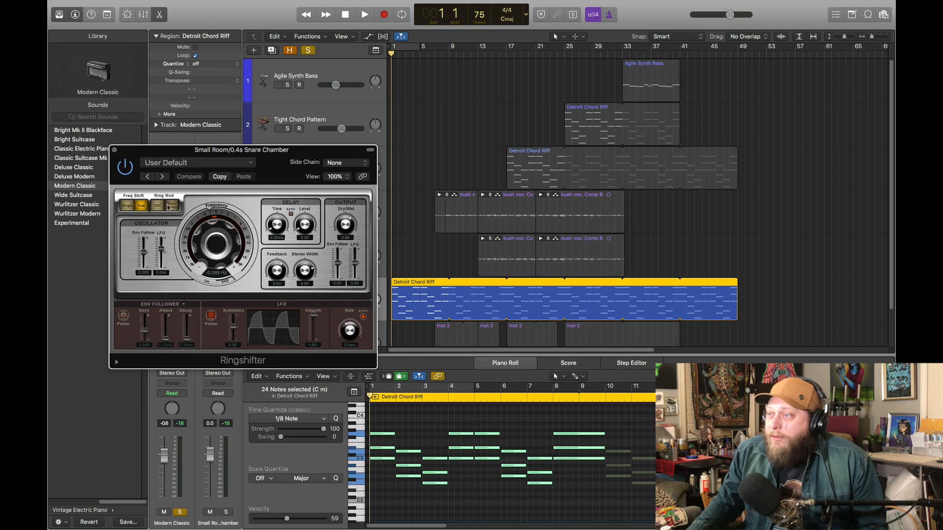
{"action": "left_click", "coordinate": [115, 150]}
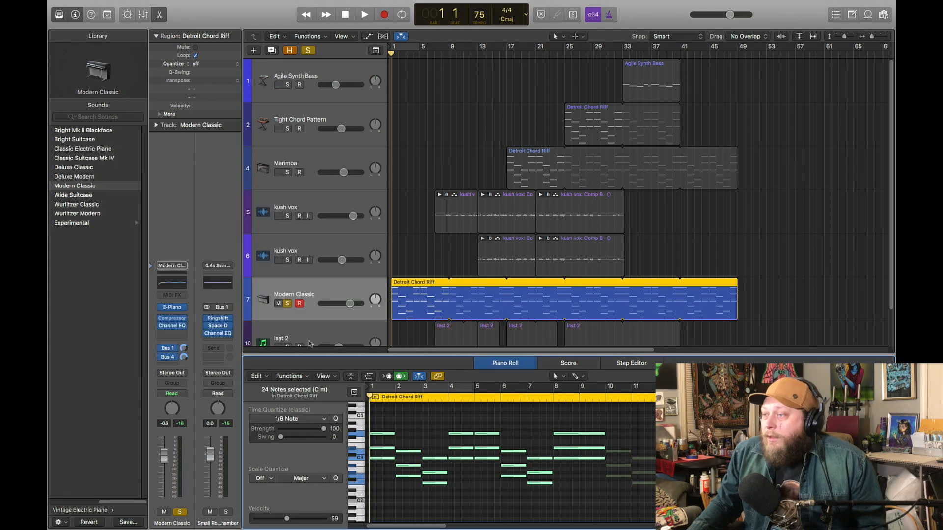
- Inspect the VocalSynth 2 effect on the Bus 4 return, dismissing its presets list and closing the plug-in window
{"action": "left_click", "coordinate": [169, 358]}
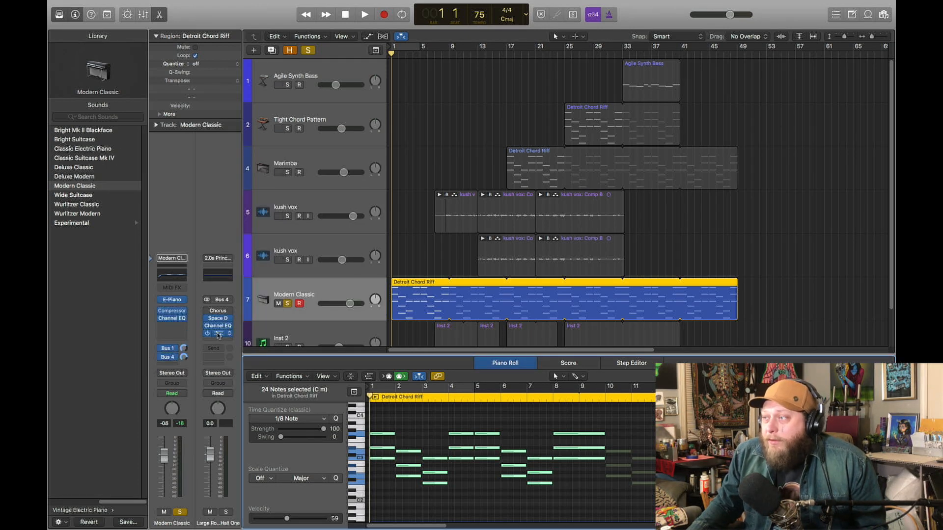
{"action": "left_click", "coordinate": [218, 334]}
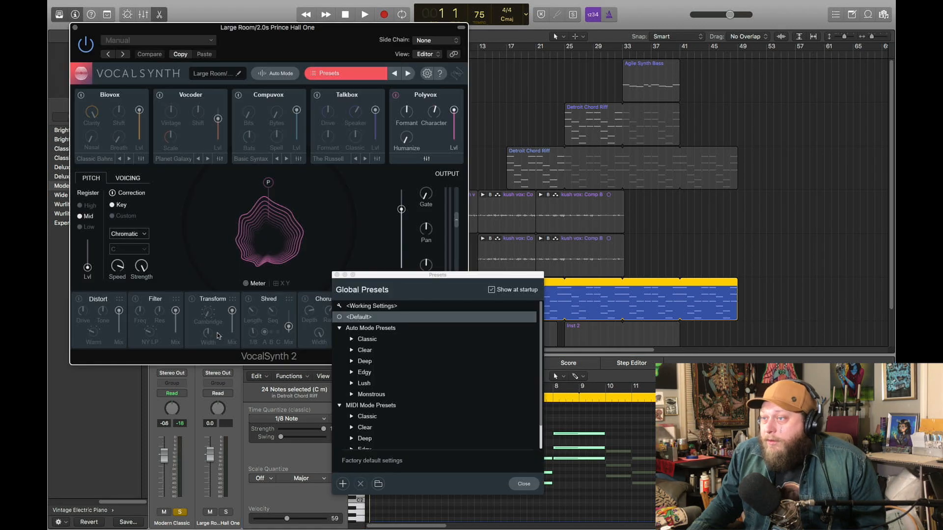
{"action": "left_click", "coordinate": [336, 275]}
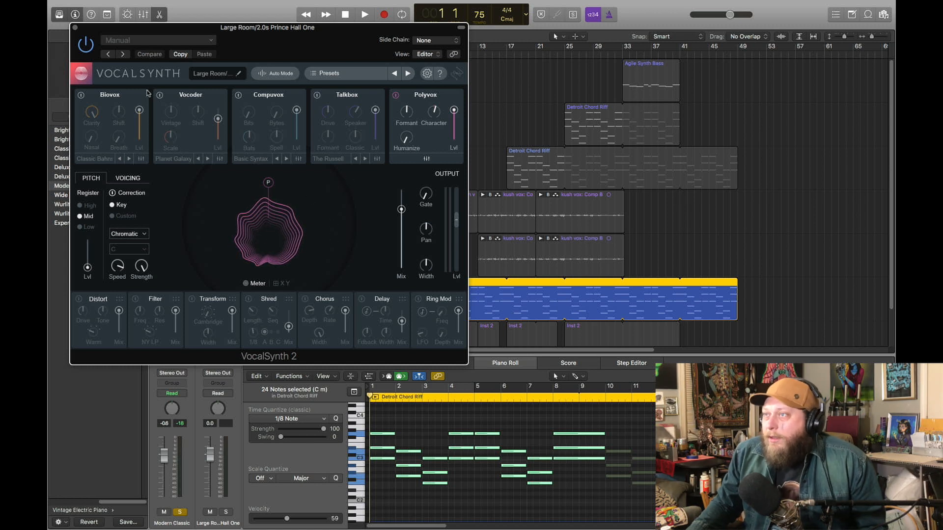
{"action": "left_click", "coordinate": [75, 28]}
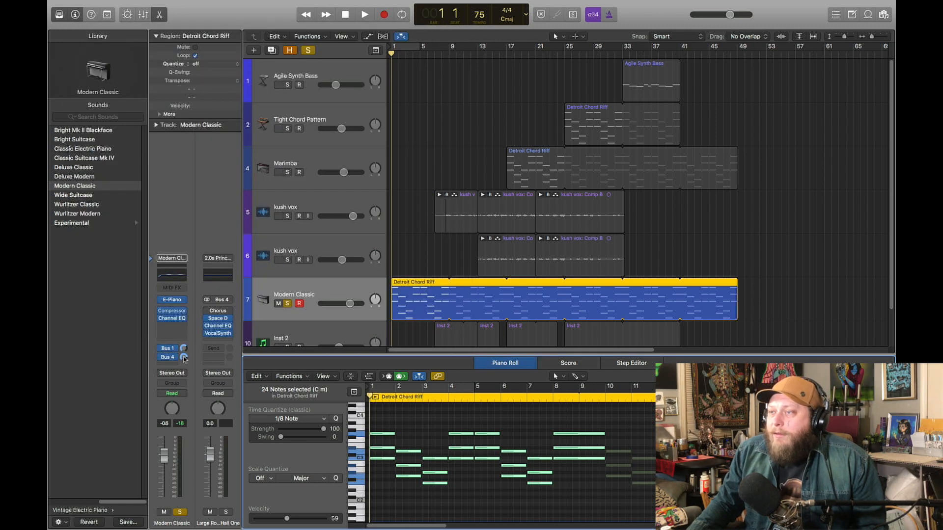
- Play the soloed Modern Classic track from bar 1, then stop and return the playhead to the start
{"action": "left_click", "coordinate": [365, 14]}
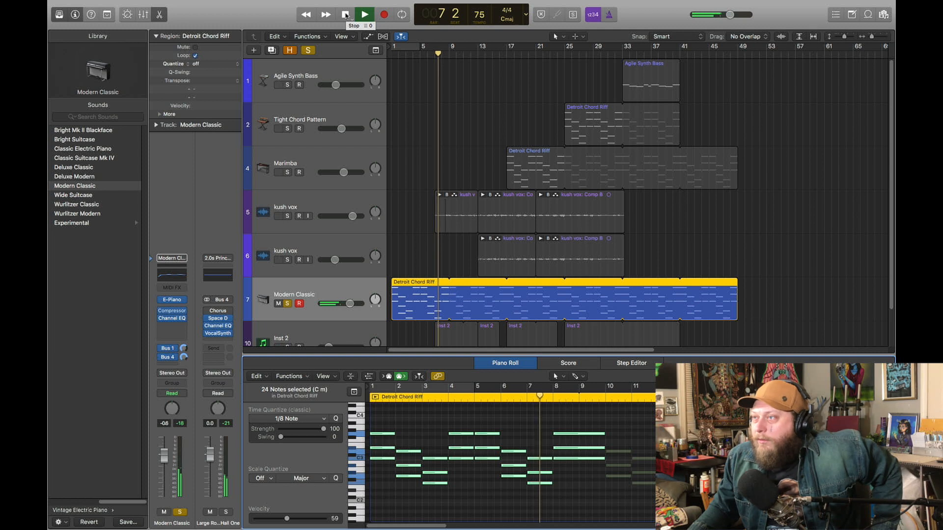
{"action": "left_click", "coordinate": [345, 14]}
{"action": "left_click", "coordinate": [345, 15]}
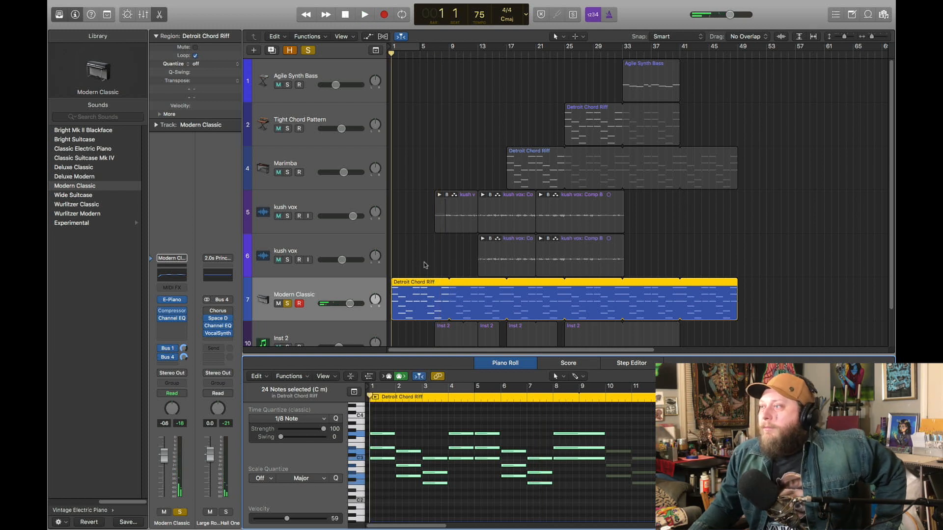
- Select and solo the Marimba track, inspect its Arpeggiator settings and close the plug-in window
{"action": "scroll", "coordinate": [425, 265], "scroll_direction": "down", "scroll_amount": 3}
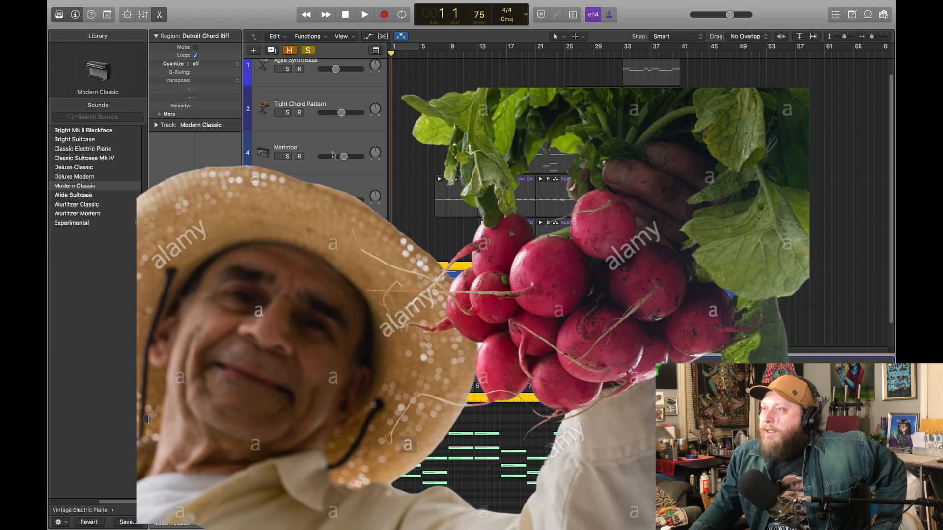
{"action": "left_click", "coordinate": [318, 143]}
{"action": "scroll", "coordinate": [628, 220], "scroll_direction": "up", "scroll_amount": 3}
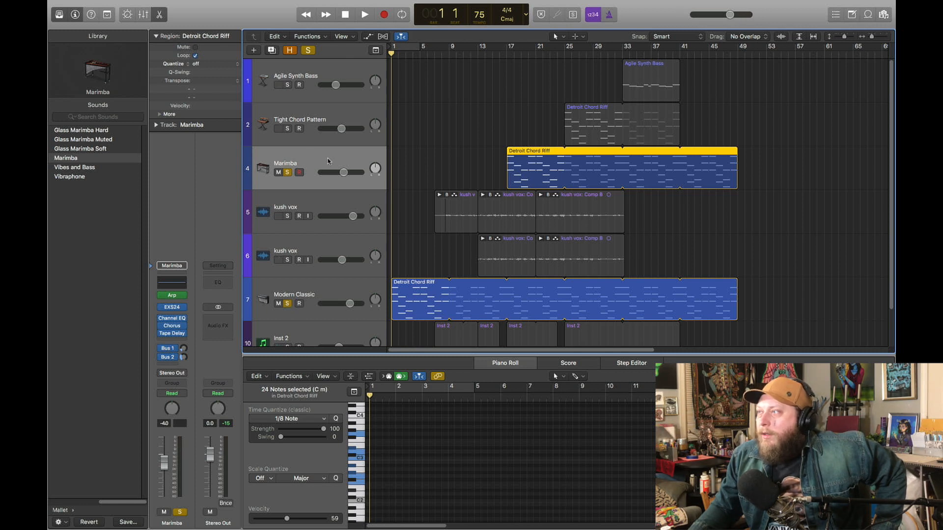
{"action": "left_click", "coordinate": [172, 296]}
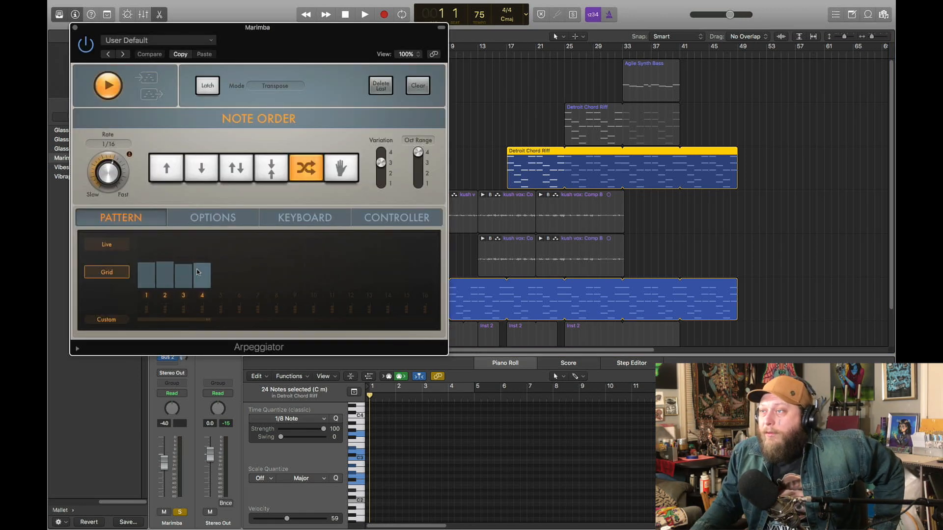
{"action": "left_click", "coordinate": [76, 28]}
- Unsolo the Modern Classic track and audition the Marimba alone from bar 16
{"action": "left_click", "coordinate": [499, 53]}
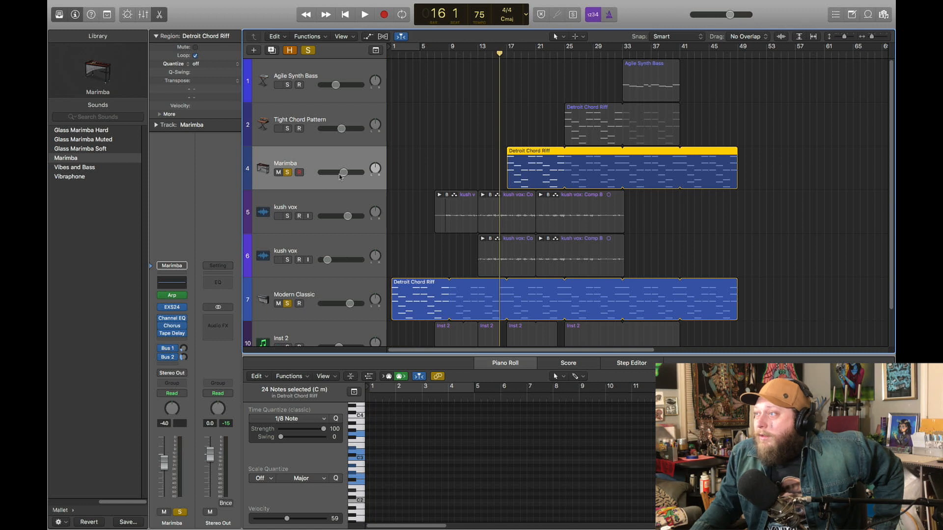
{"action": "left_click", "coordinate": [288, 303]}
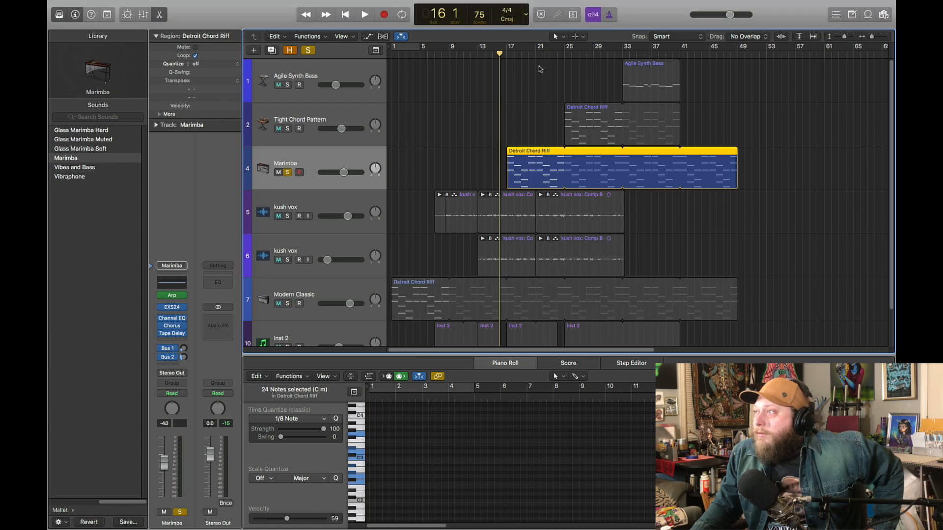
{"action": "key", "text": "space"}
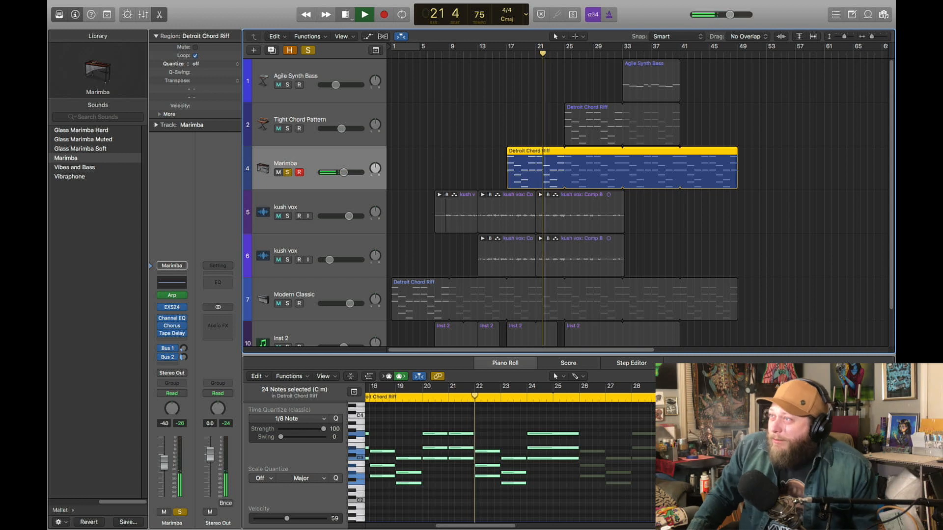
{"action": "key", "text": "space"}
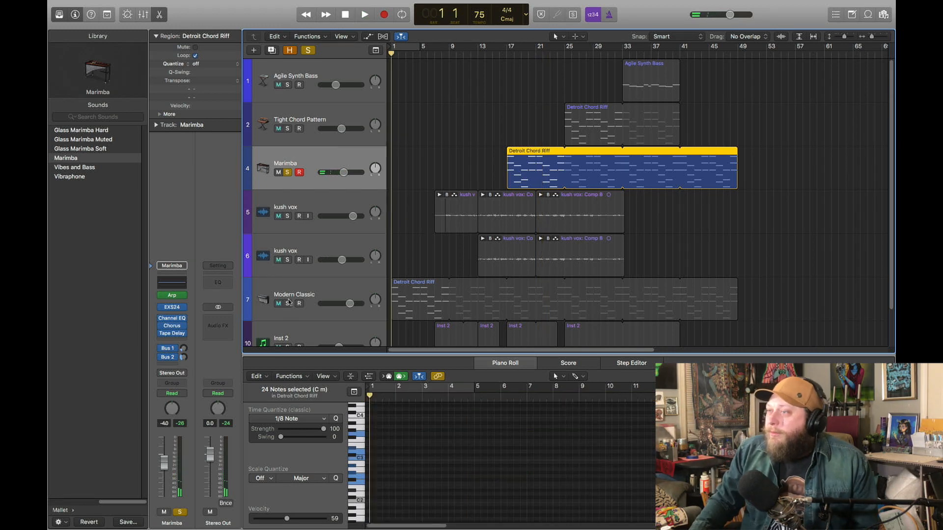
- Audition the Tight Chord Pattern track in solo, then stop and return the playhead to bar 1
{"action": "left_click", "coordinate": [310, 308]}
{"action": "left_click", "coordinate": [288, 304]}
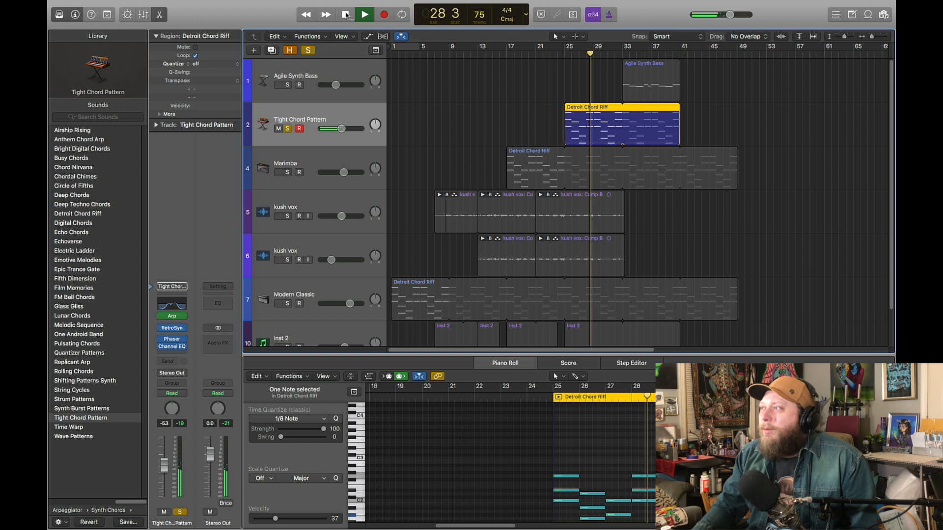
{"action": "left_click", "coordinate": [346, 14]}
{"action": "left_click", "coordinate": [345, 14]}
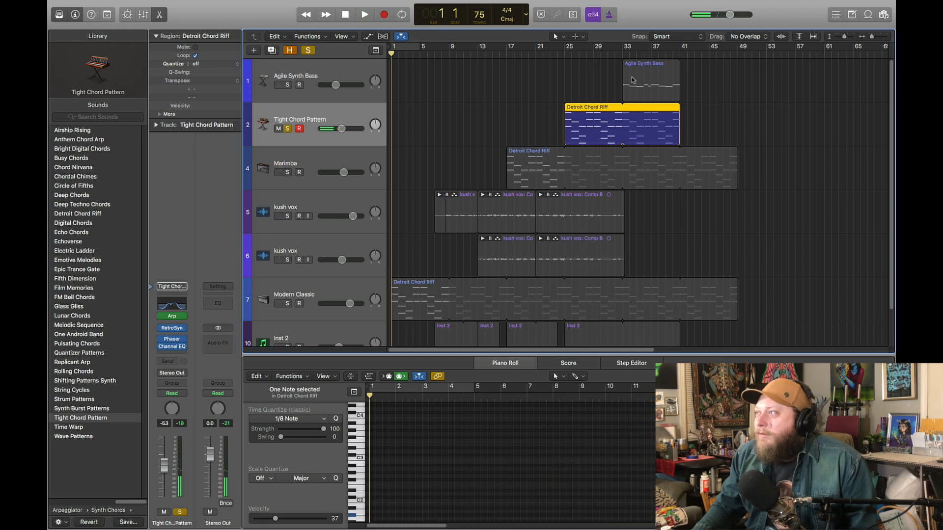
- Solo Modern Classic and Marimba alongside Tight Chord Pattern and listen to all three from bar 17
{"action": "left_click", "coordinate": [506, 51]}
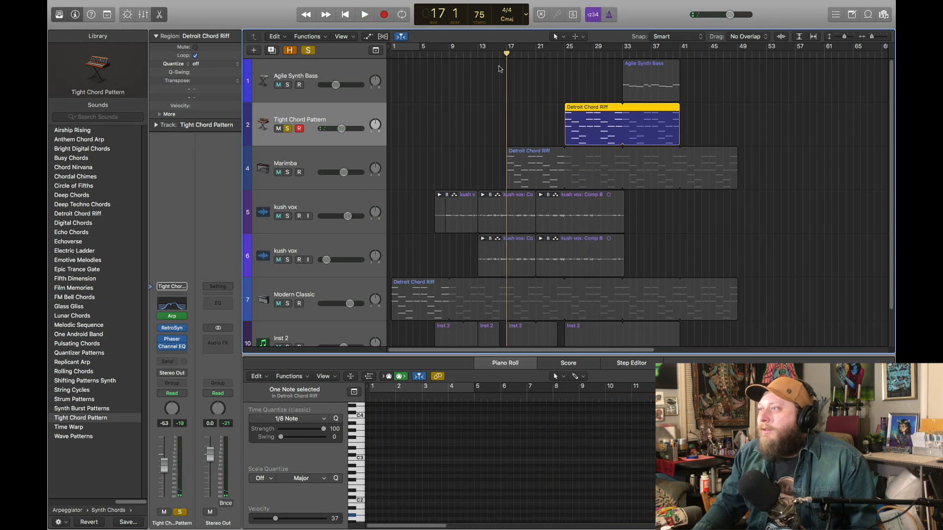
{"action": "left_click", "coordinate": [288, 304]}
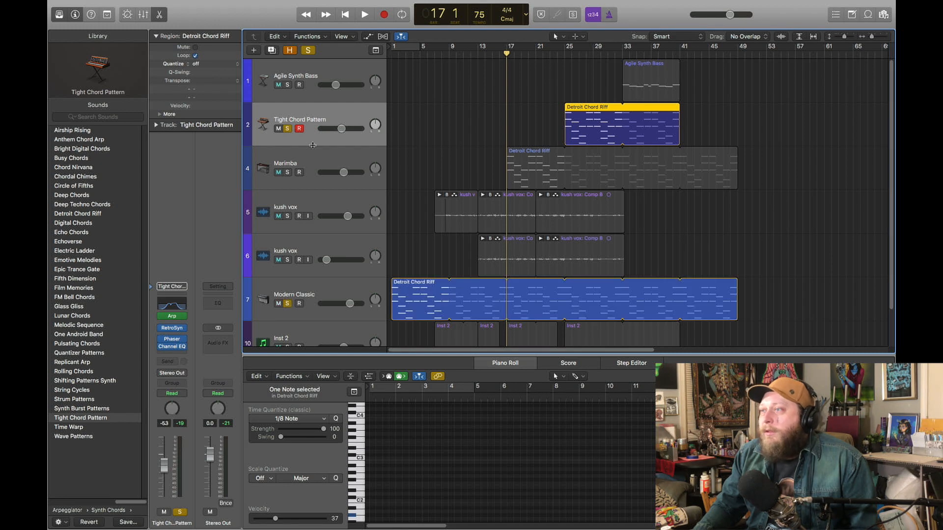
{"action": "left_click", "coordinate": [287, 172]}
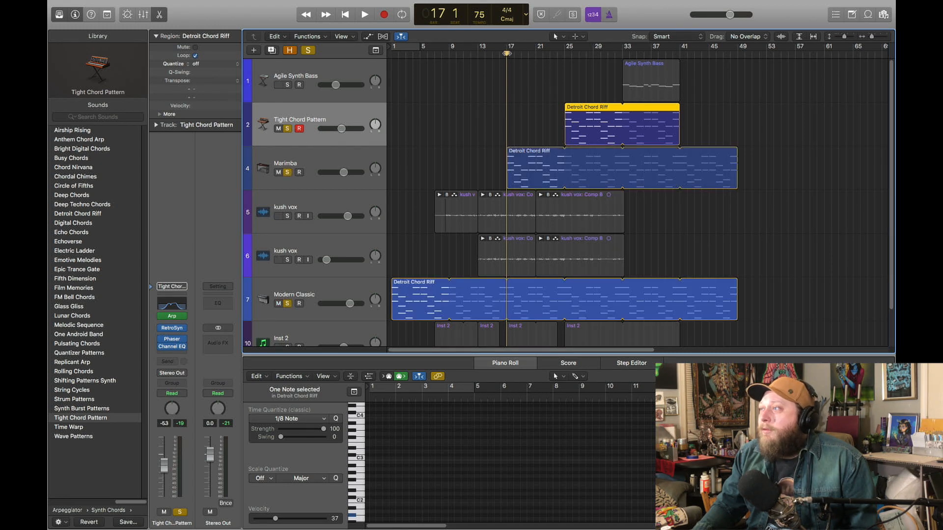
{"action": "key", "text": "space"}
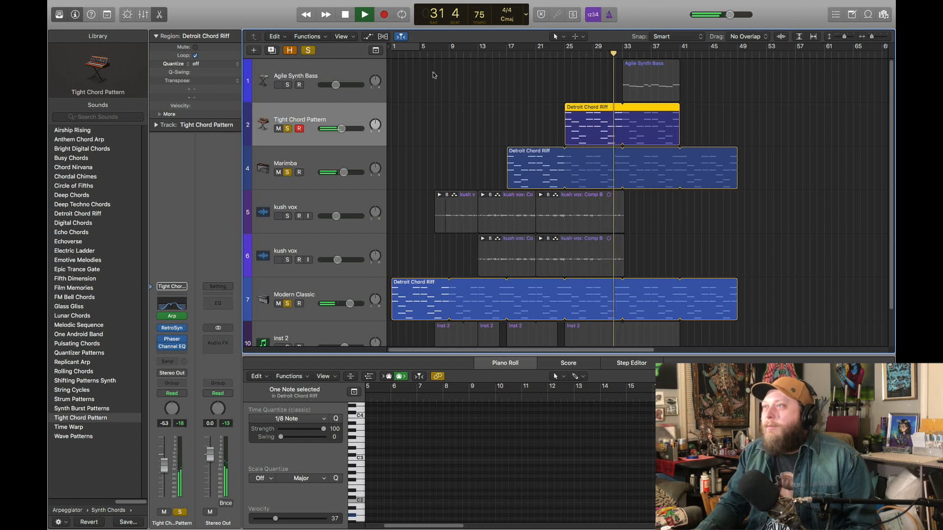
{"action": "left_click", "coordinate": [346, 15]}
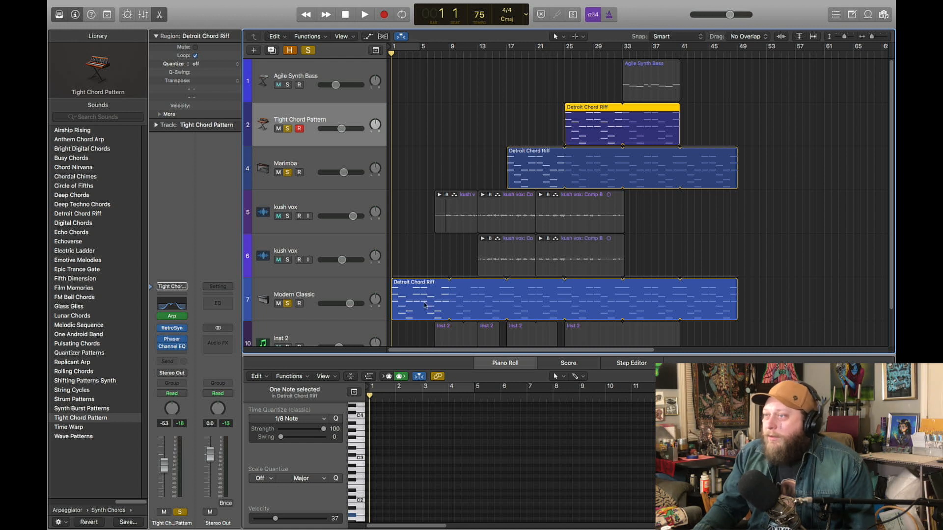
- Select and solo the Agile Synth Bass track, place the playhead at bar 33 and inspect the track's Arpeggiator
{"action": "left_click", "coordinate": [330, 74]}
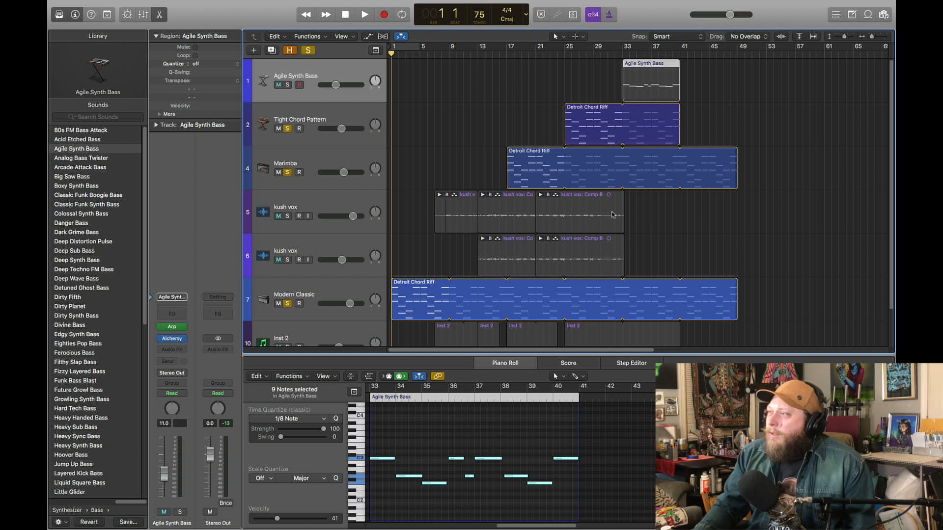
{"action": "left_click", "coordinate": [628, 52]}
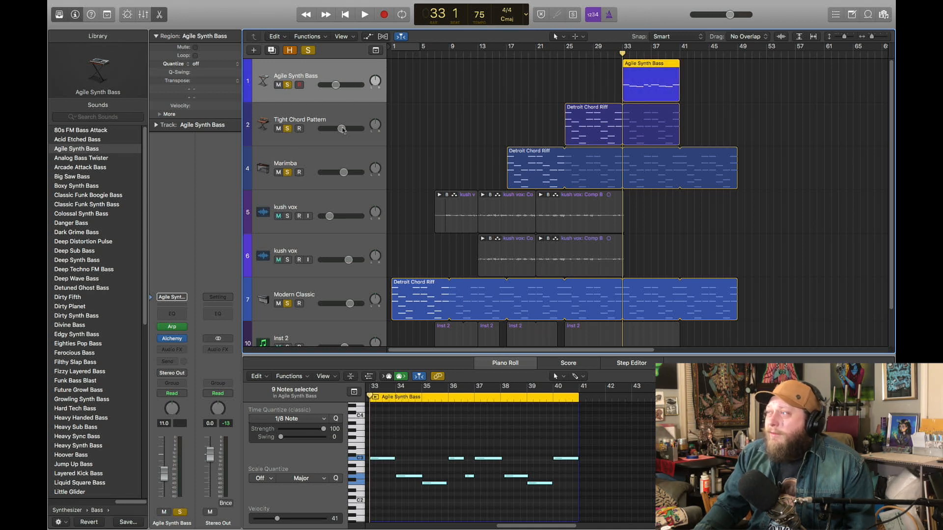
{"action": "right_click", "coordinate": [331, 188]}
{"action": "left_click", "coordinate": [172, 330]}
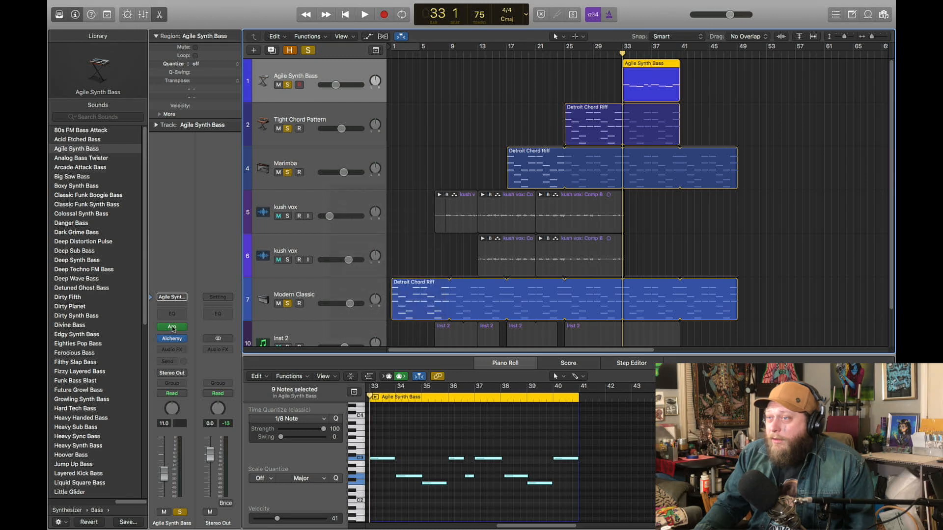
{"action": "left_click", "coordinate": [173, 328]}
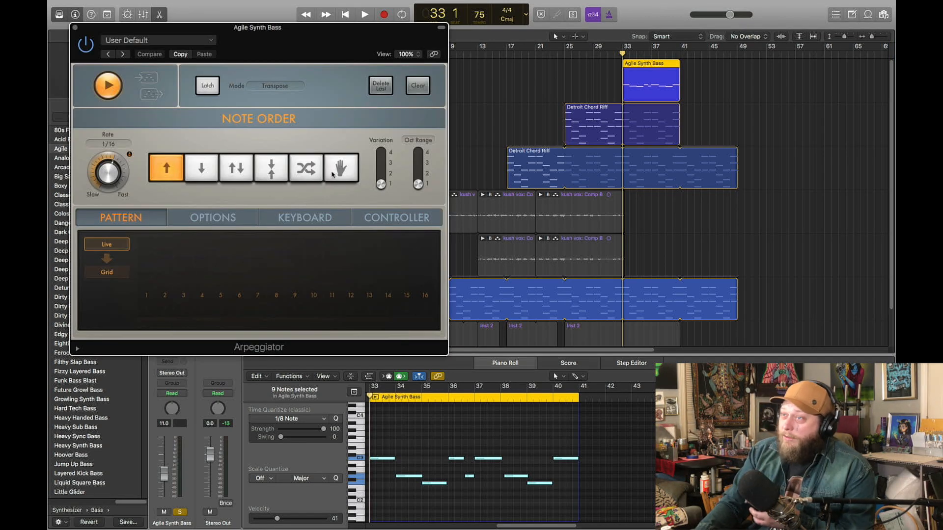
{"action": "left_click", "coordinate": [74, 28]}
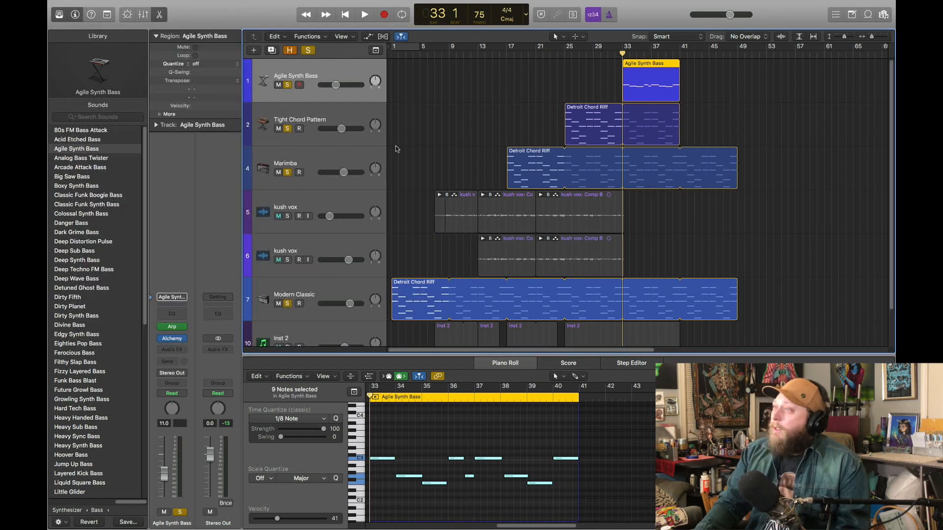
- Unsolo Tight Chord Pattern, Marimba and Modern Classic, and play the Agile Synth Bass alone from bar 33
{"action": "left_click", "coordinate": [287, 130]}
{"action": "left_click", "coordinate": [287, 172]}
{"action": "scroll", "coordinate": [287, 236], "scroll_direction": "down", "scroll_amount": 1}
{"action": "left_click", "coordinate": [285, 280]}
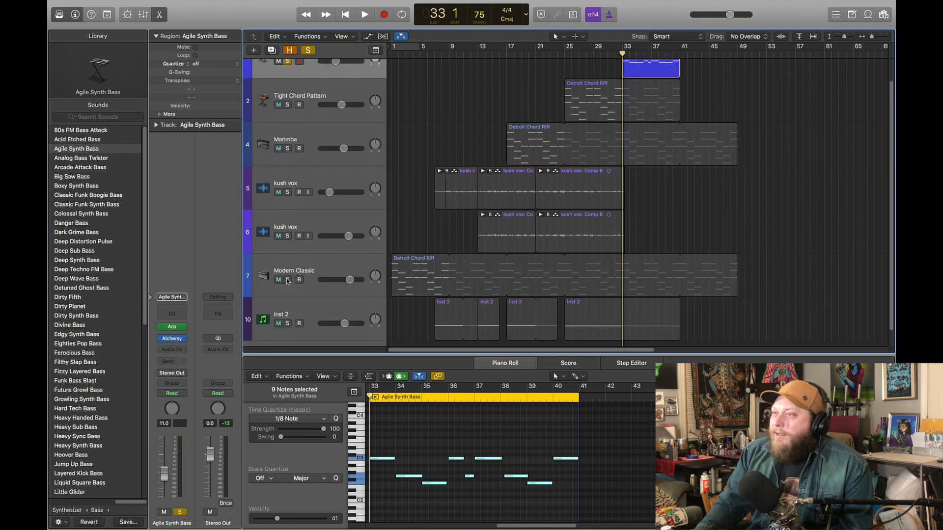
{"action": "scroll", "coordinate": [424, 215], "scroll_direction": "up", "scroll_amount": 1}
{"action": "key", "text": "space"}
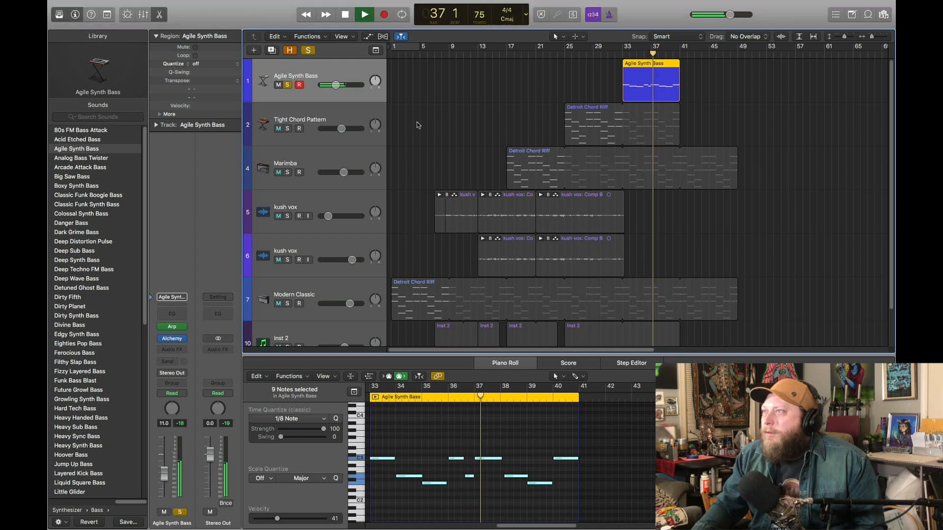
- Lower the Delay amount in the Agile Synth Bass track's Alchemy instrument, then close the plug-in window
{"action": "left_click", "coordinate": [172, 339]}
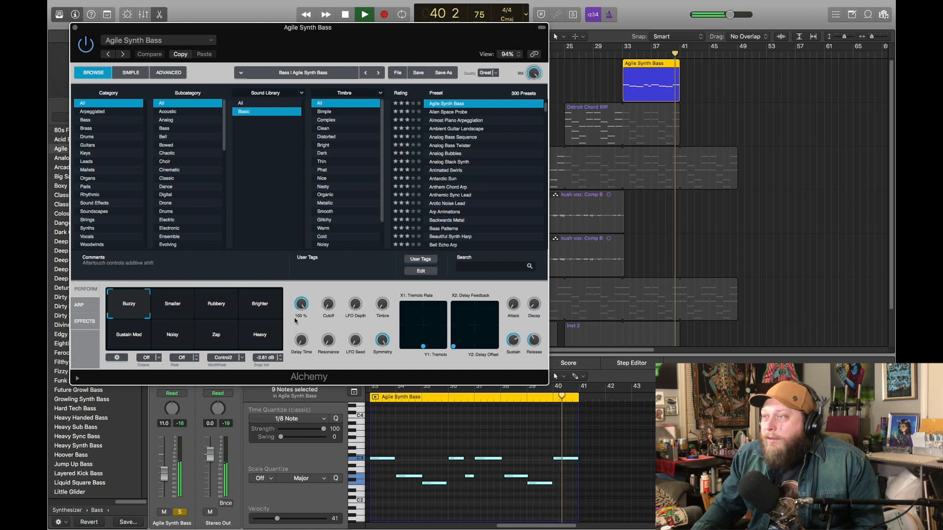
{"action": "left_click_drag", "start_coordinate": [301, 304], "coordinate": [305, 322]}
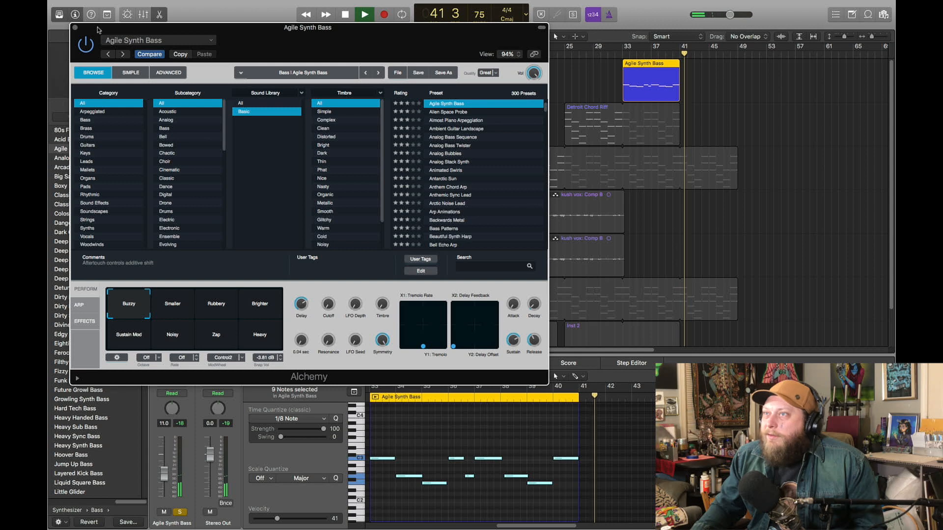
{"action": "left_click", "coordinate": [75, 27]}
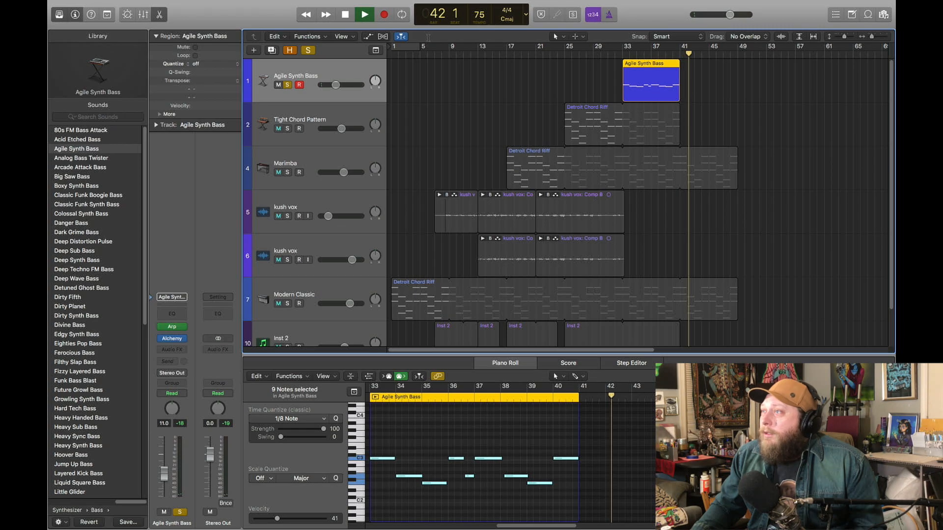
- Stop playback, return the playhead to bar 33 and unsolo the Agile Synth Bass track
{"action": "key", "text": "space"}
{"action": "left_click_drag", "start_coordinate": [628, 52], "coordinate": [623, 54]}
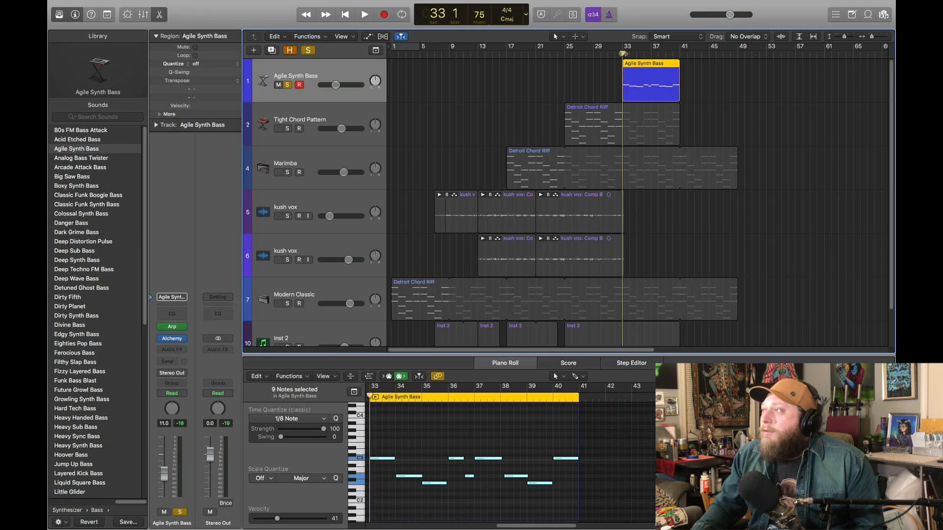
{"action": "left_click", "coordinate": [287, 85]}
- Mute both kush vox tracks
{"action": "scroll", "coordinate": [696, 257], "scroll_direction": "down", "scroll_amount": 3}
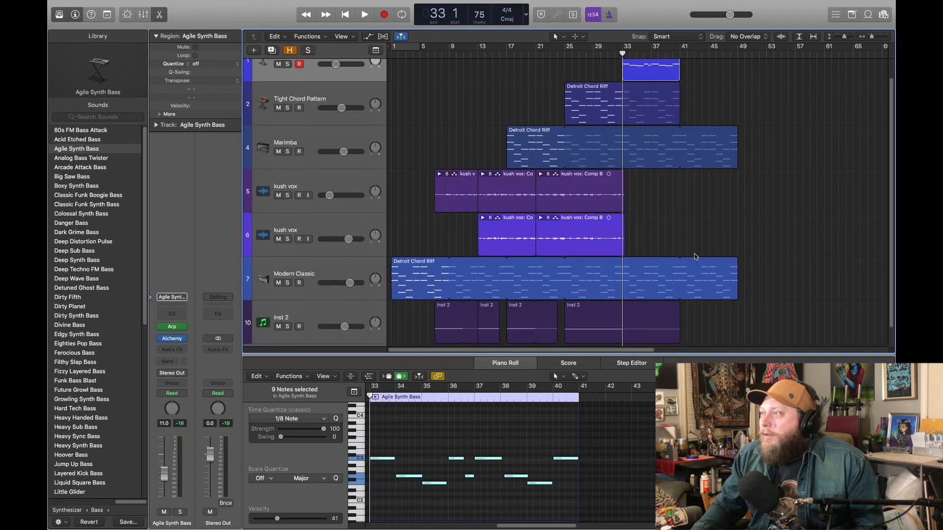
{"action": "scroll", "coordinate": [698, 211], "scroll_direction": "up", "scroll_amount": 3}
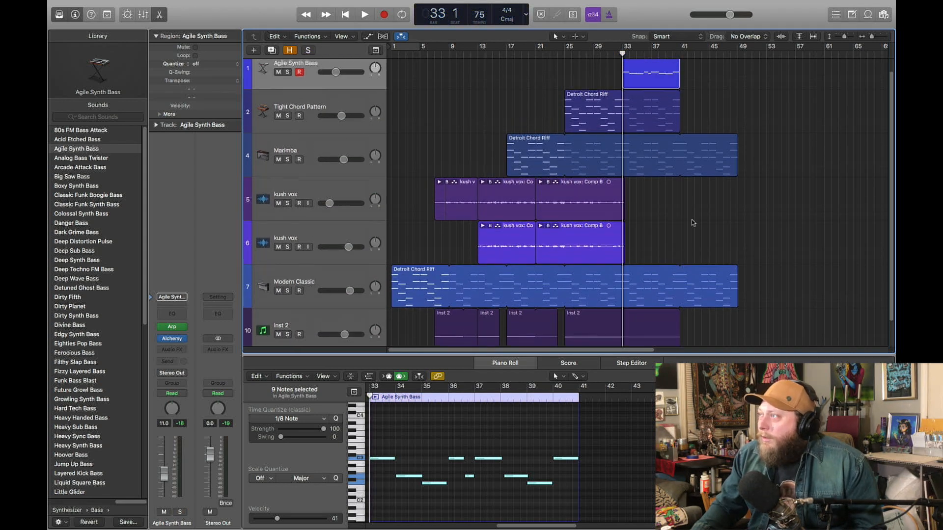
{"action": "scroll", "coordinate": [675, 207], "scroll_direction": "down", "scroll_amount": 3}
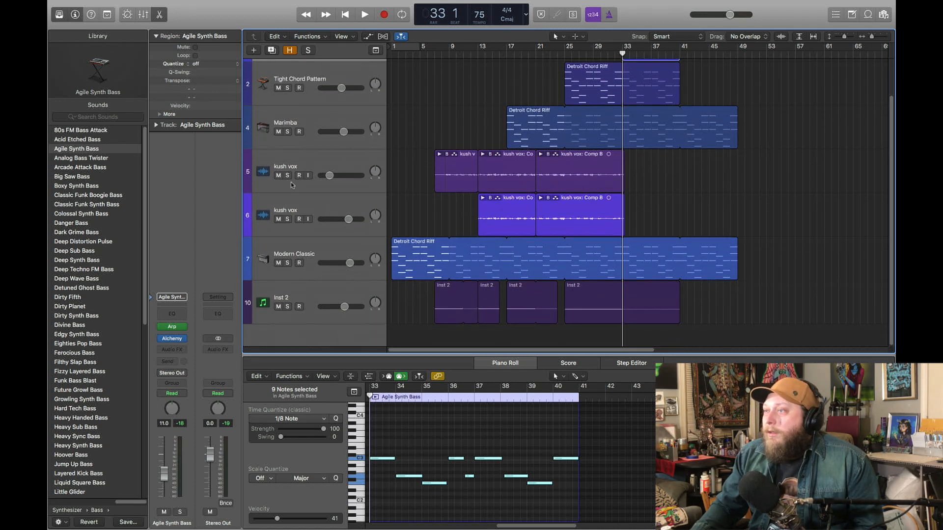
{"action": "left_click", "coordinate": [278, 219]}
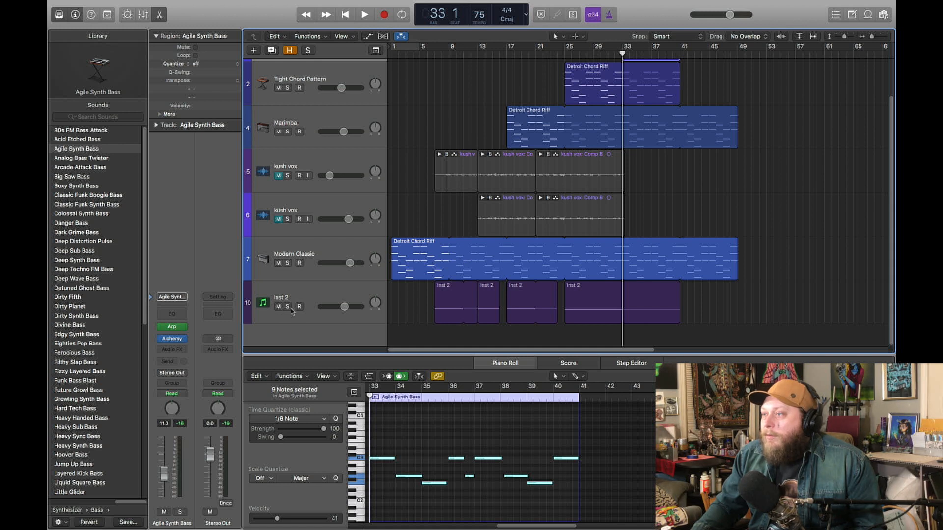
- Solo the Inst 2 track, play it from bar 7 and select the track
{"action": "left_click_drag", "start_coordinate": [437, 52], "coordinate": [434, 53]}
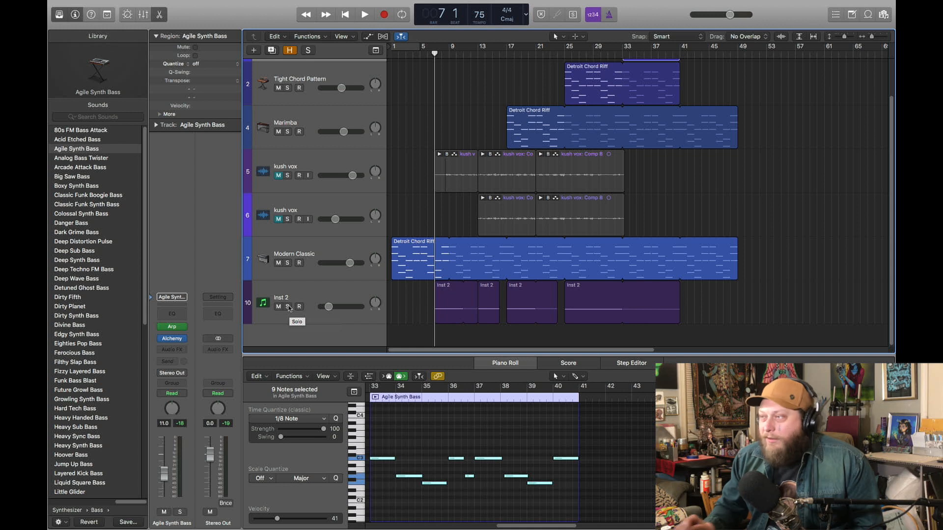
{"action": "left_click", "coordinate": [288, 306]}
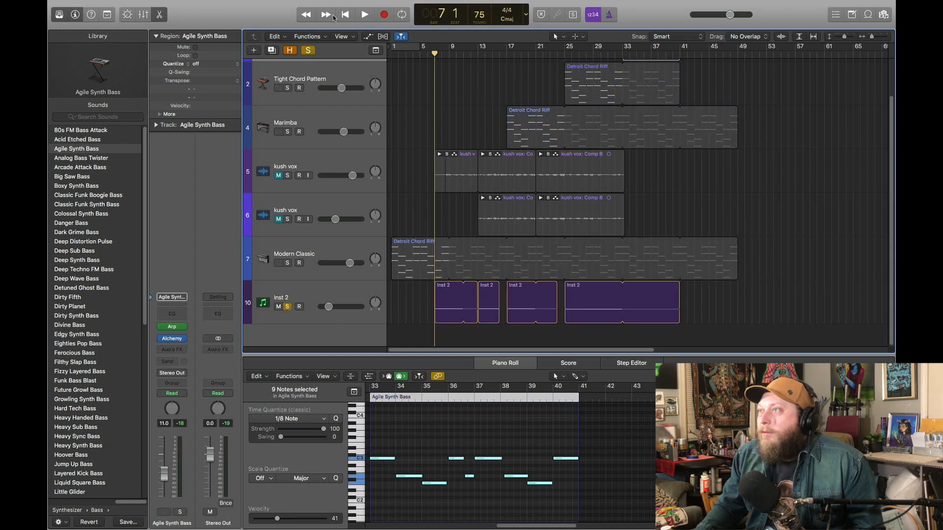
{"action": "left_click", "coordinate": [362, 15]}
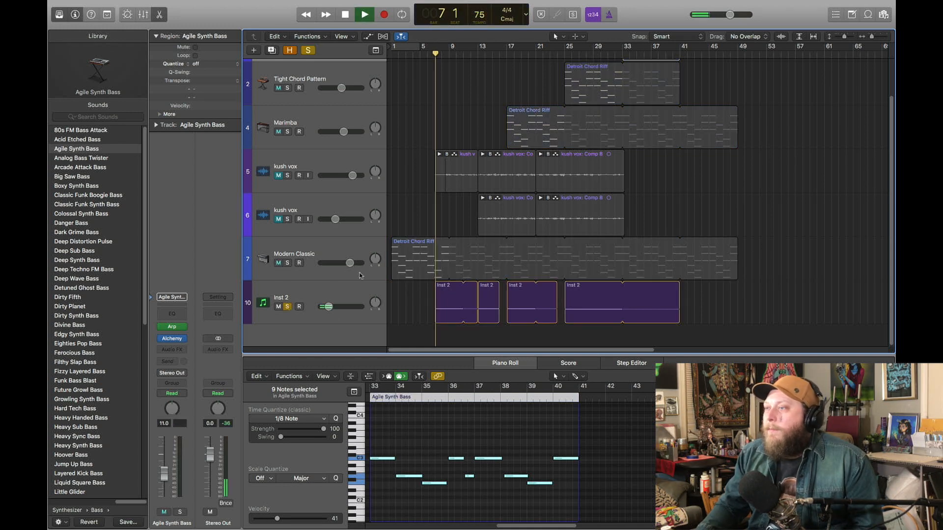
{"action": "left_click", "coordinate": [330, 289]}
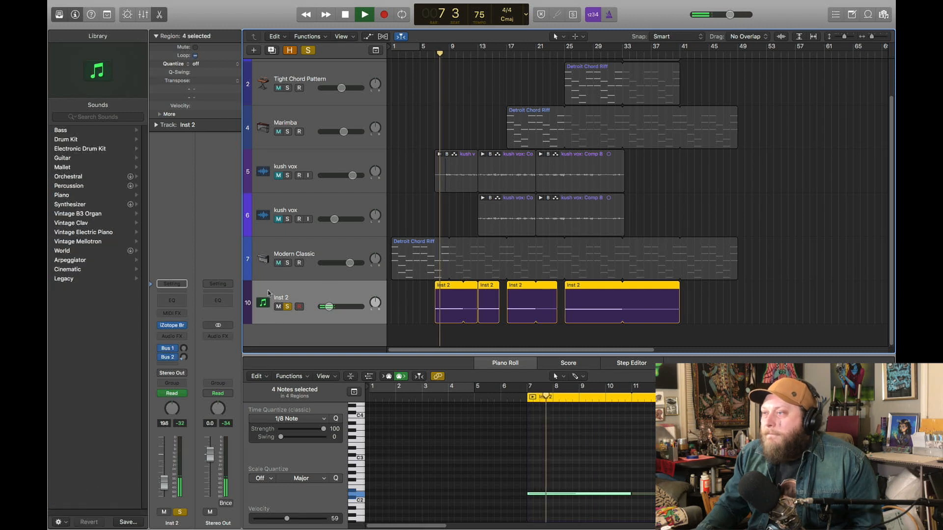
- Open Inst 2's BreakTweaker instrument, reposition its window to watch the sequencer and the arrangement during playback, then stop
{"action": "mouse_move", "coordinate": [172, 327]}
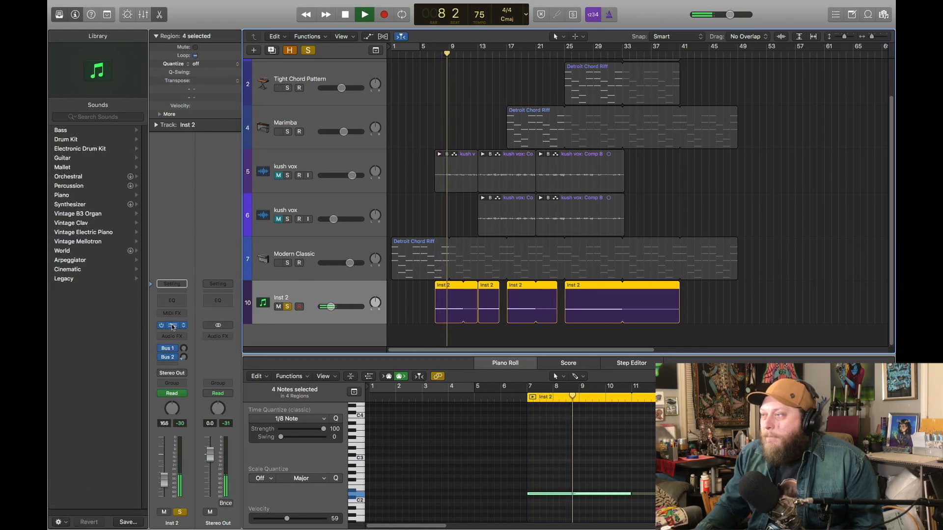
{"action": "left_click", "coordinate": [172, 325]}
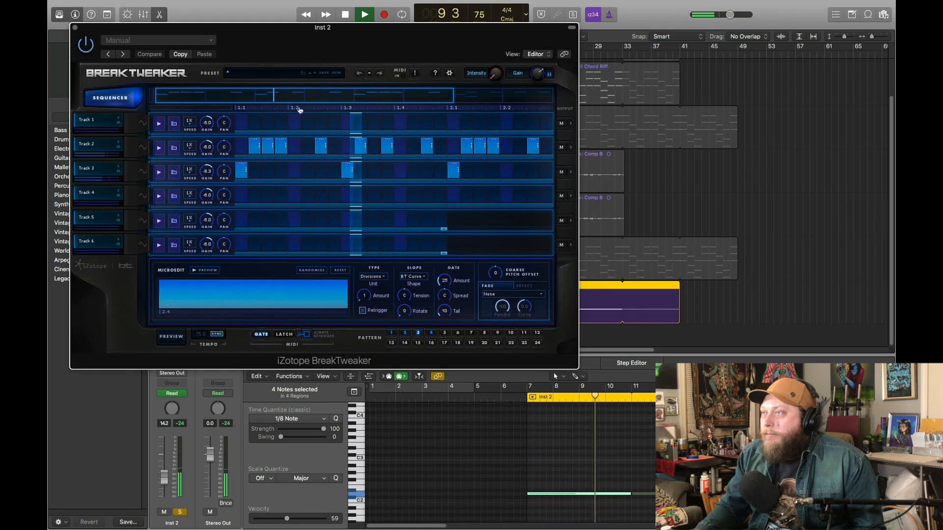
{"action": "left_click_drag", "start_coordinate": [332, 29], "coordinate": [367, 86]}
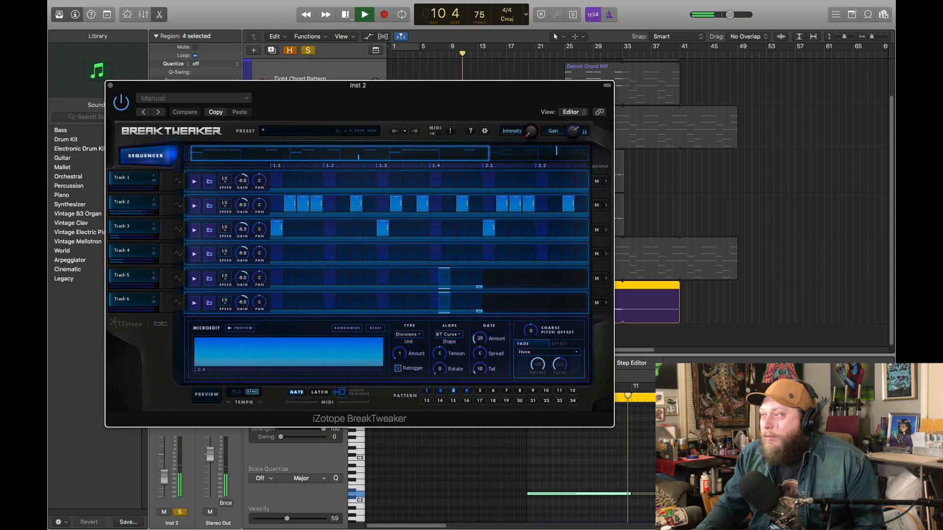
{"action": "left_click_drag", "start_coordinate": [377, 94], "coordinate": [508, 349]}
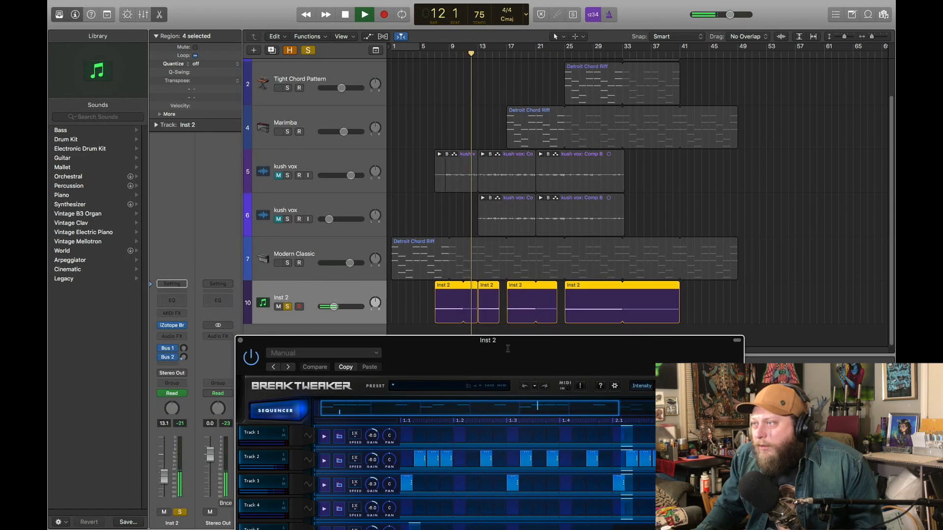
{"action": "left_click_drag", "start_coordinate": [508, 348], "coordinate": [506, 345]}
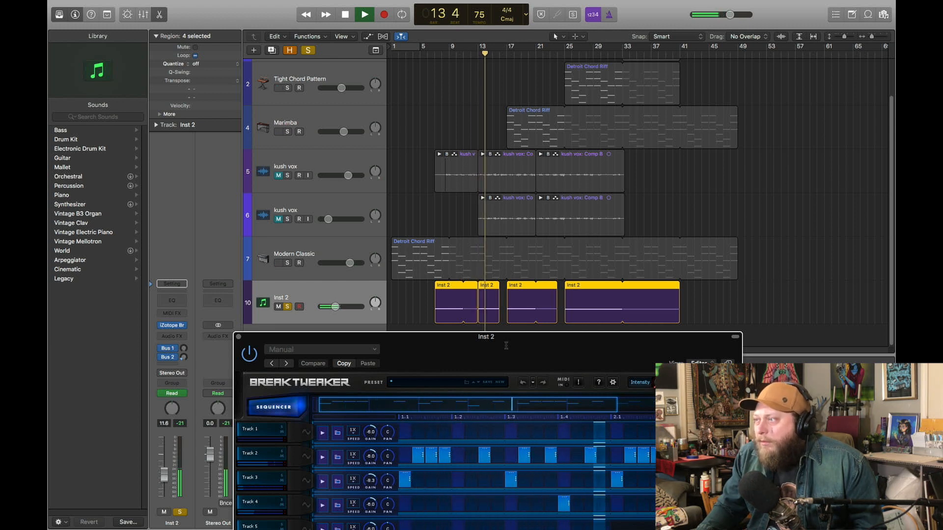
{"action": "left_click_drag", "start_coordinate": [506, 346], "coordinate": [469, 163]}
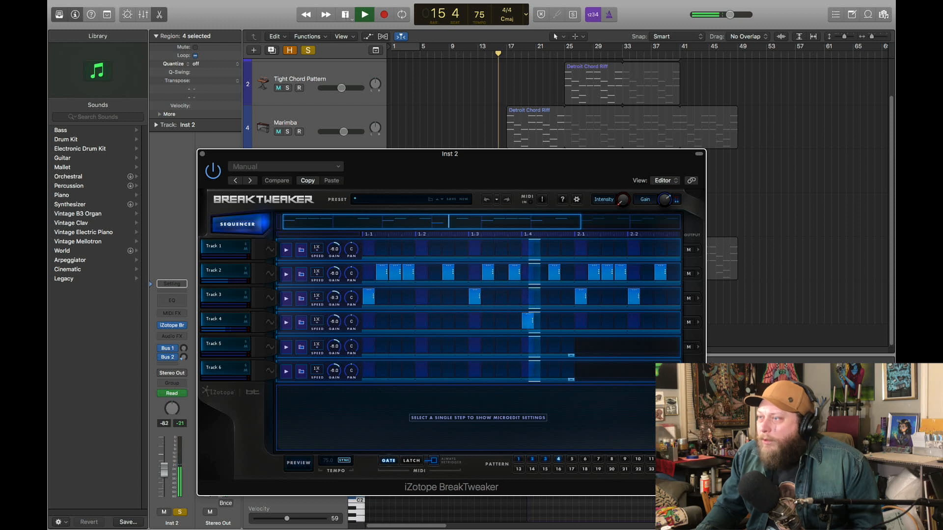
{"action": "key", "text": "space"}
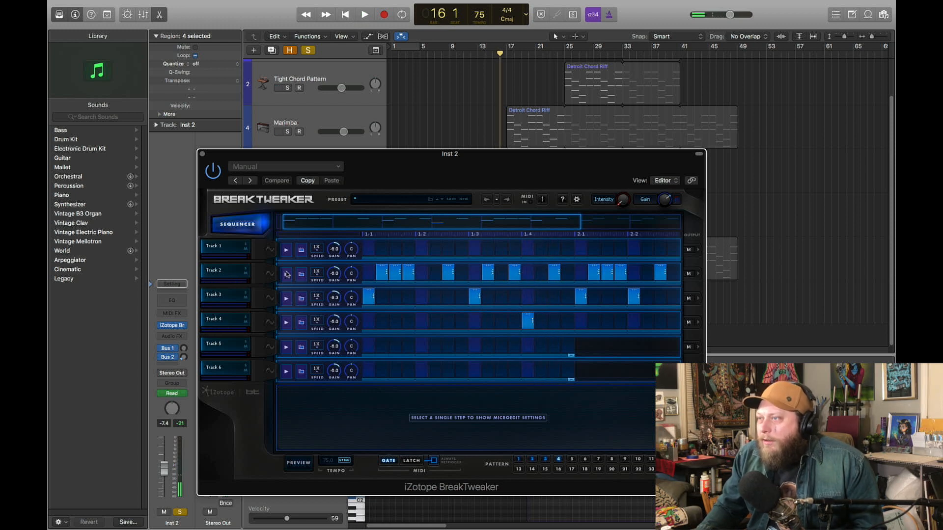
- Inspect the sample generators of BreakTweaker's Track 2 and Track 1, then preview pattern 2
{"action": "left_click", "coordinate": [271, 275]}
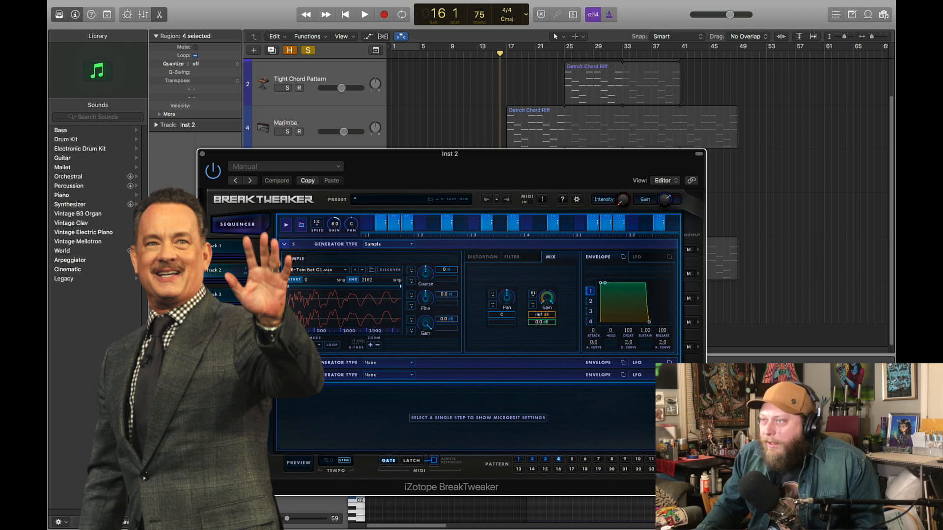
{"action": "left_click", "coordinate": [270, 250]}
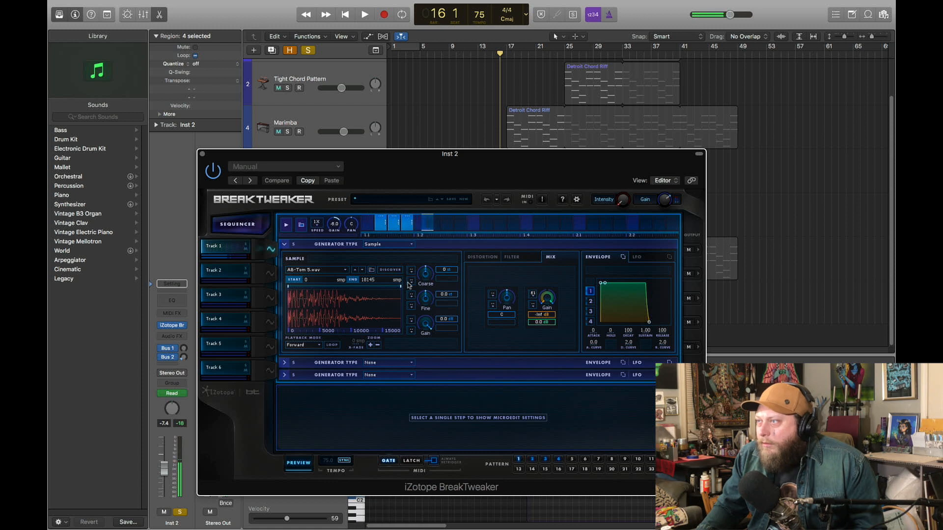
{"action": "left_click", "coordinate": [533, 459]}
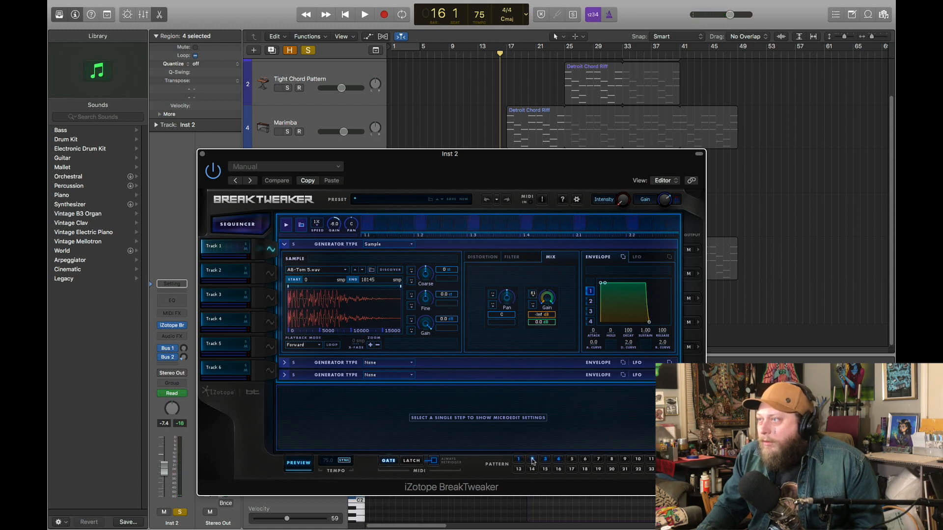
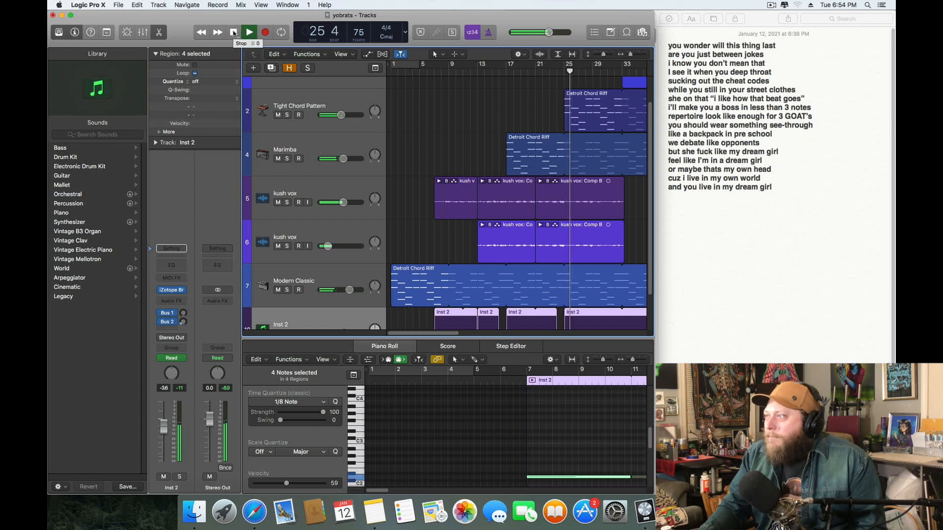
- Stop playback, return the playhead to bar 1 and select the Modern Classic track
{"action": "left_click", "coordinate": [234, 33]}
{"action": "left_click", "coordinate": [234, 32]}
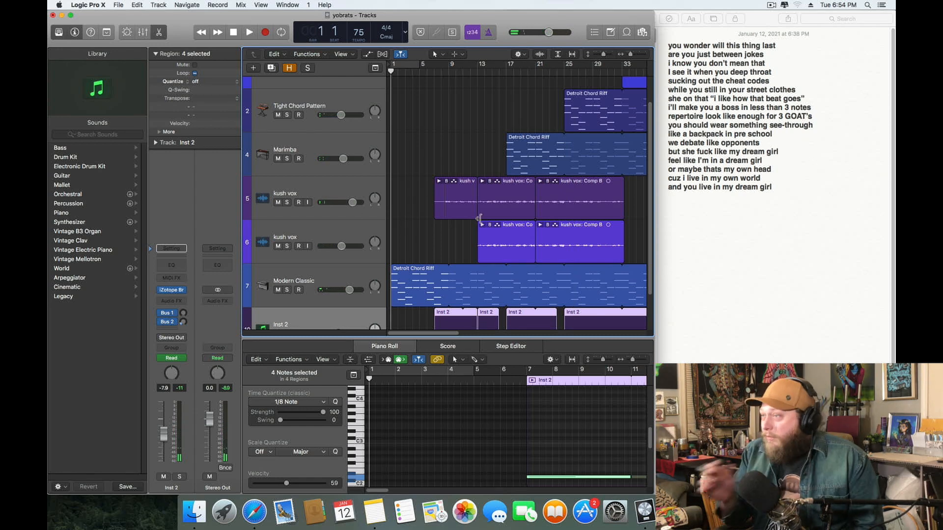
{"action": "scroll", "coordinate": [385, 260], "scroll_direction": "down", "scroll_amount": 3}
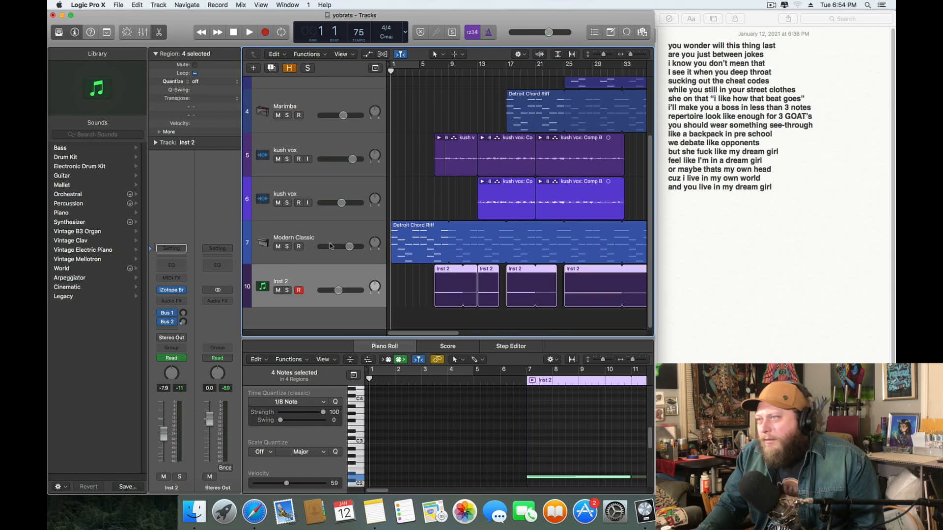
{"action": "left_click", "coordinate": [325, 237]}
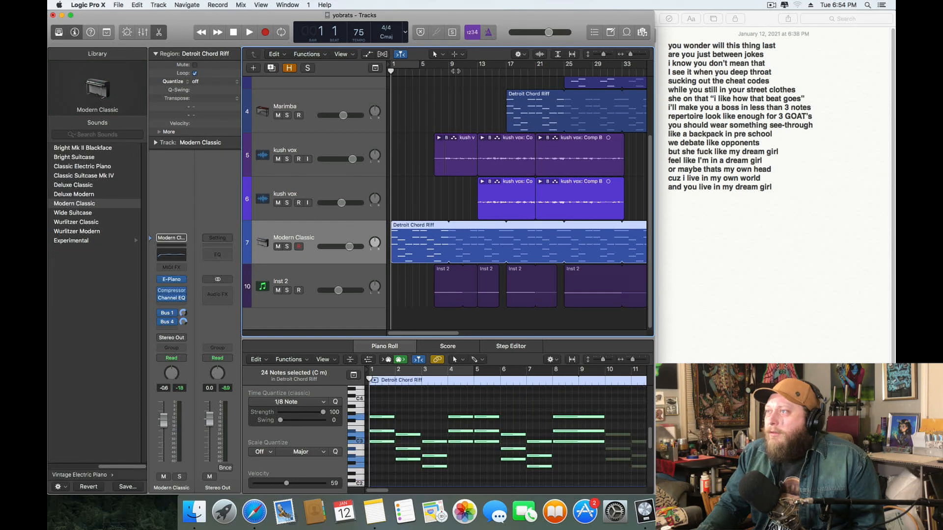
- Show the track automation, look over the volume curves of the vocal and Inst 2 tracks, and hide it again
{"action": "left_click", "coordinate": [368, 54]}
{"action": "scroll", "coordinate": [414, 275], "scroll_direction": "down", "scroll_amount": 3}
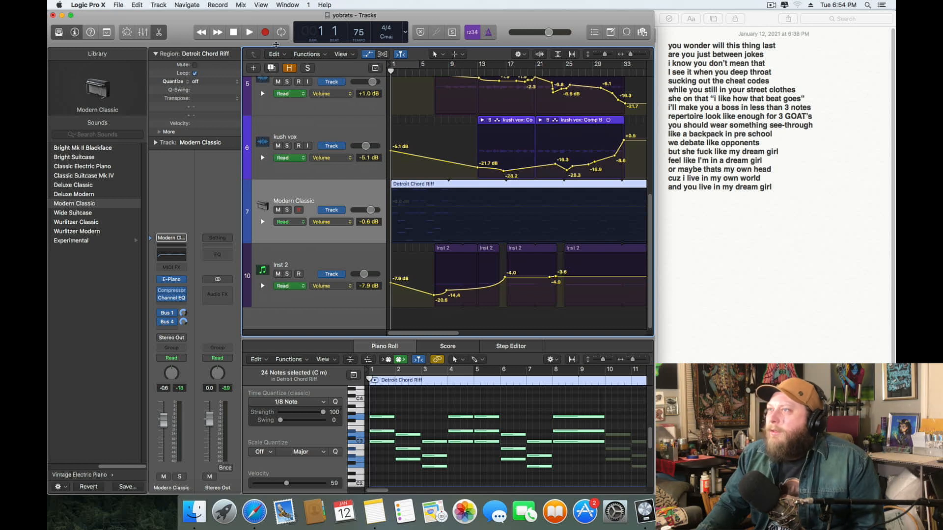
{"action": "left_click", "coordinate": [368, 54]}
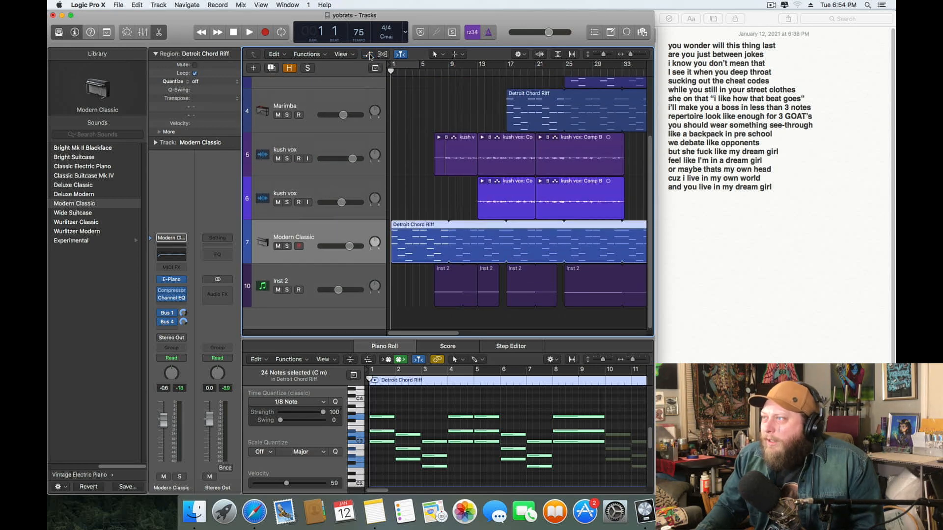
- Select the second kush vox track, open VocalSynth 2 on its Bus 23 aux channel and dismiss the Global Presets window
{"action": "scroll", "coordinate": [332, 250], "scroll_direction": "up", "scroll_amount": 3}
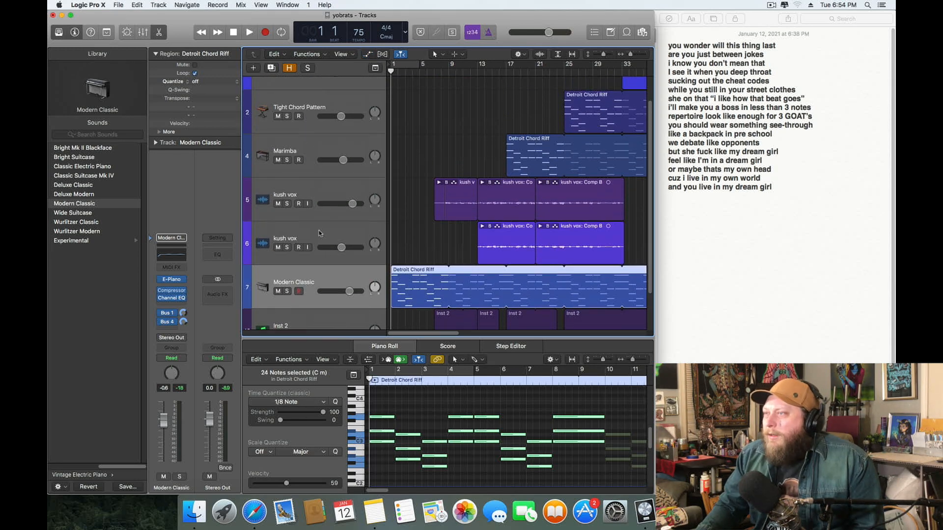
{"action": "left_click", "coordinate": [322, 232]}
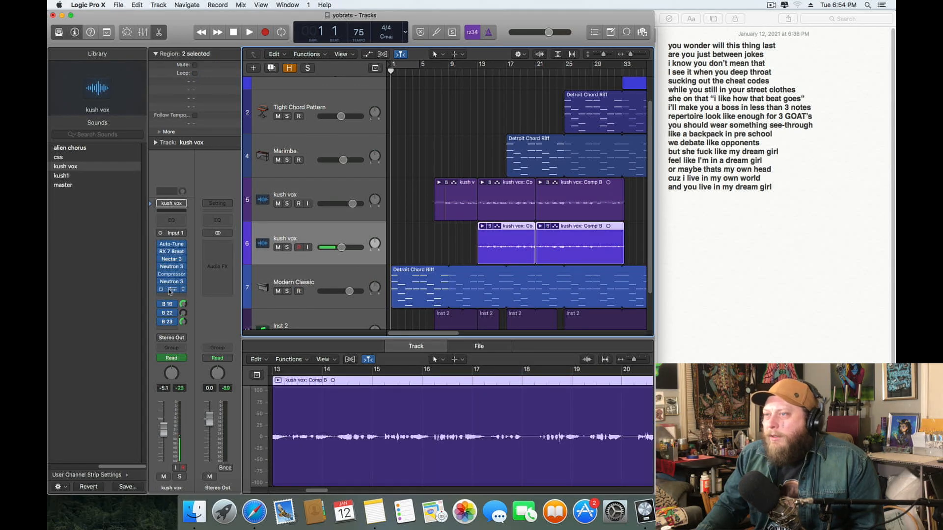
{"action": "left_click", "coordinate": [170, 304]}
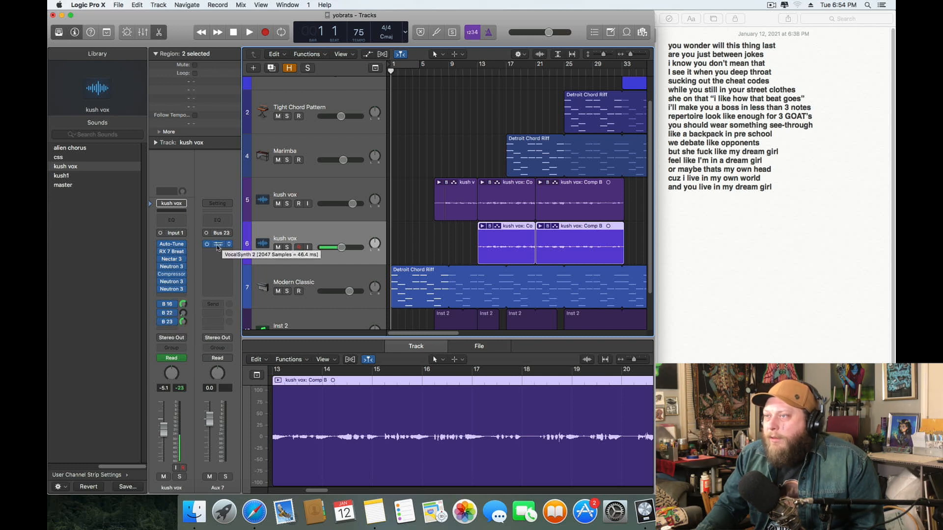
{"action": "left_click", "coordinate": [219, 247]}
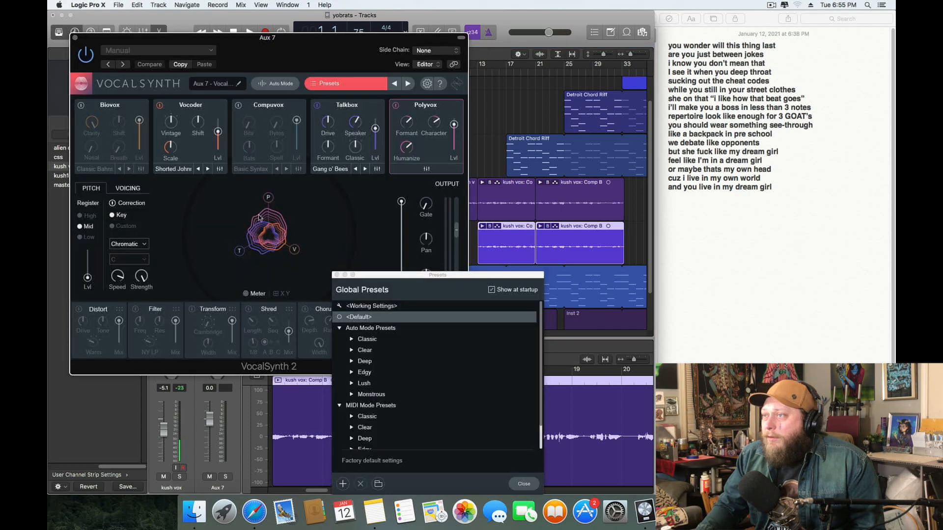
{"action": "left_click", "coordinate": [336, 275]}
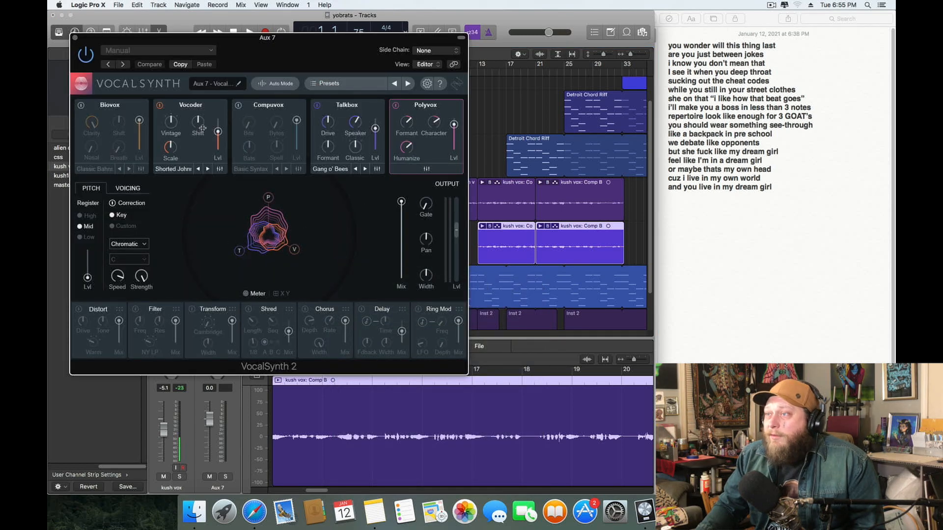
- Move the VocalSynth 2 window clear of the vocal tracks and audition the second kush vox track soloed from bar 13, skipping ahead to about bar 20
{"action": "left_click_drag", "start_coordinate": [364, 55], "coordinate": [539, 287]}
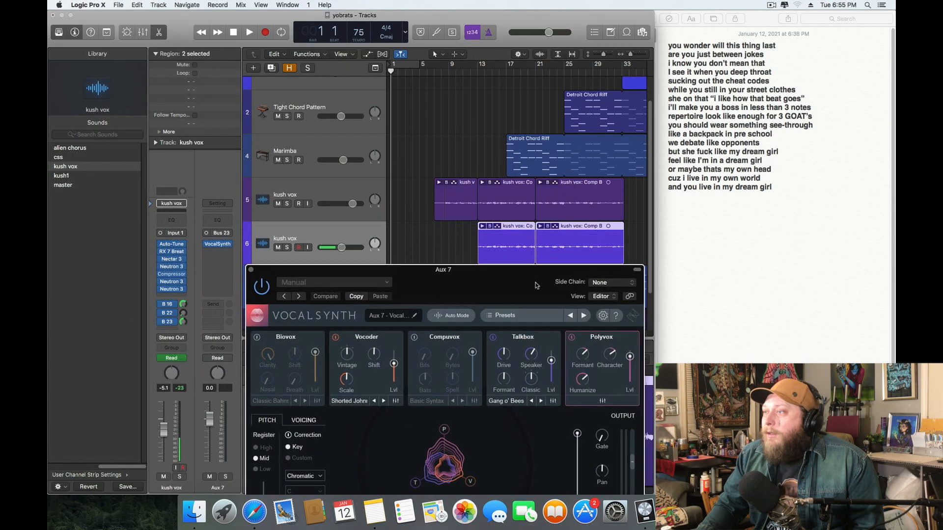
{"action": "left_click", "coordinate": [479, 72]}
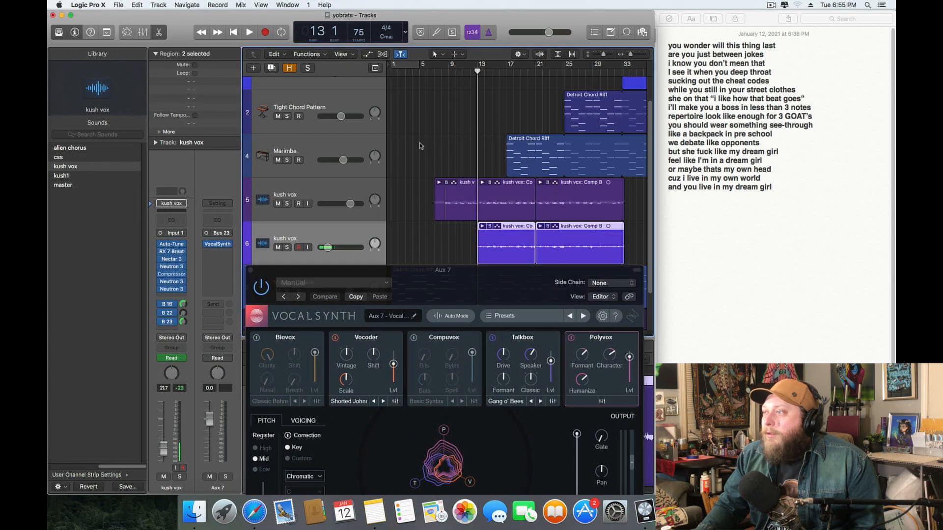
{"action": "left_click", "coordinate": [288, 247]}
{"action": "key", "text": "space"}
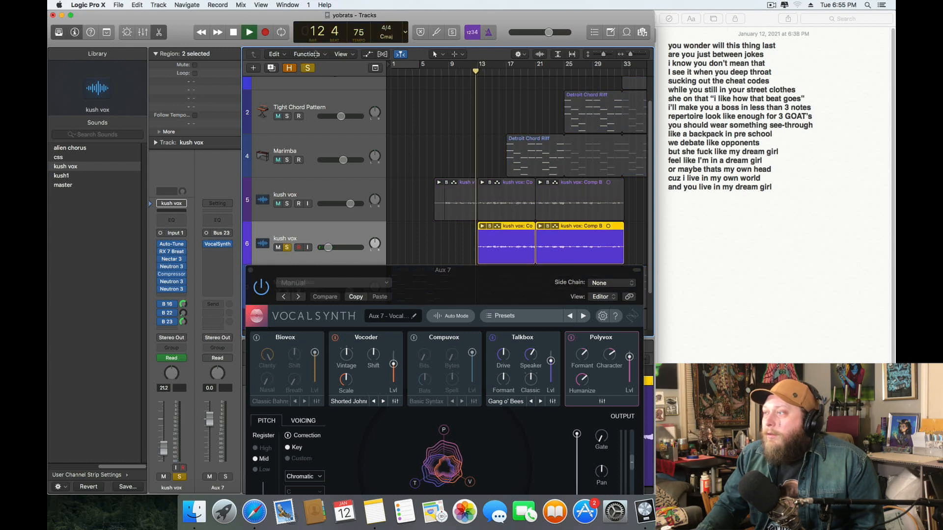
{"action": "mouse_move", "coordinate": [480, 267]}
{"action": "left_mouse_down"}
{"action": "mouse_move", "coordinate": [455, 198]}
{"action": "mouse_move", "coordinate": [463, 261]}
{"action": "left_mouse_up"}
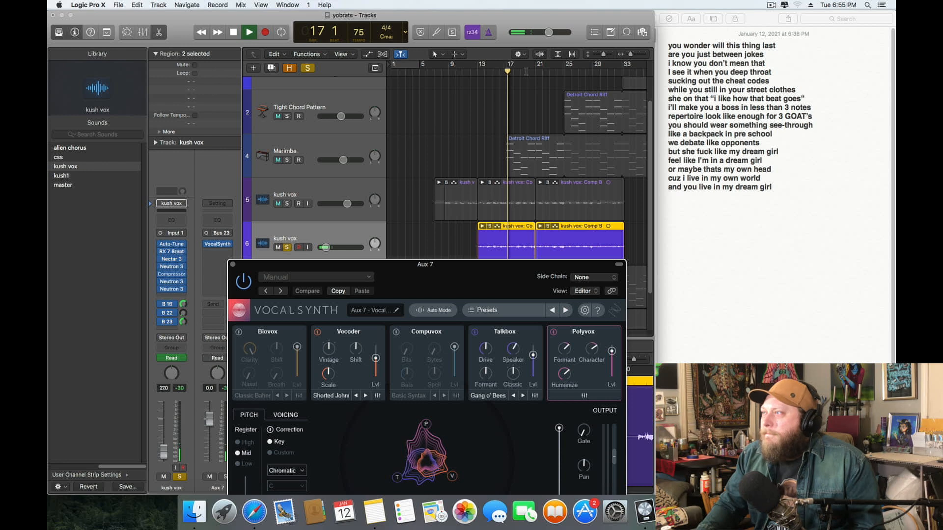
{"action": "left_click", "coordinate": [528, 72]}
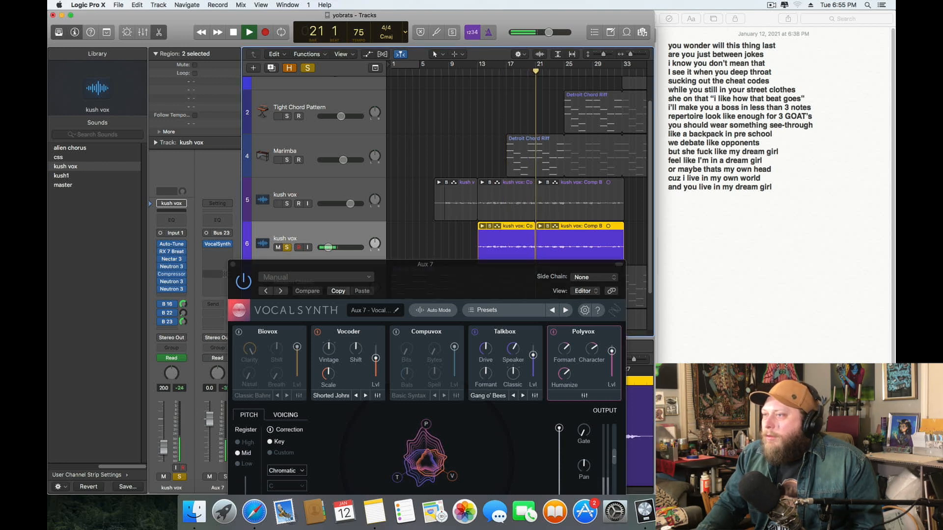
- Close VocalSynth 2, stop playback with the playhead back at bar 1, and unsolo the second kush vox track
{"action": "left_click", "coordinate": [233, 265]}
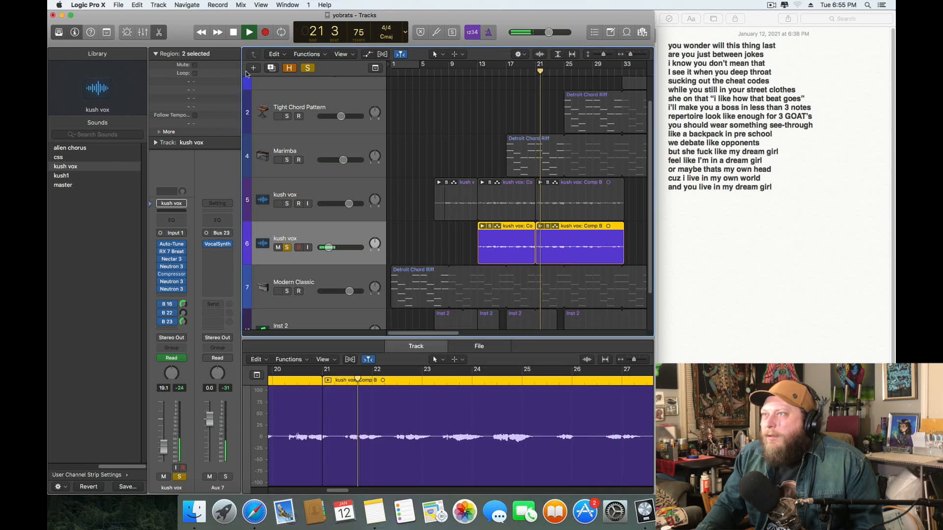
{"action": "left_click", "coordinate": [233, 33]}
{"action": "left_click", "coordinate": [233, 33]}
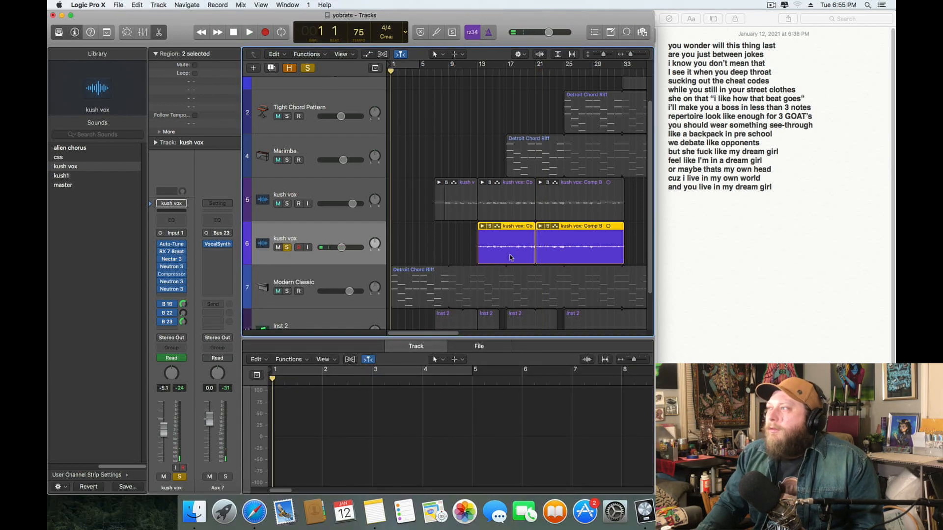
{"action": "left_click", "coordinate": [287, 248]}
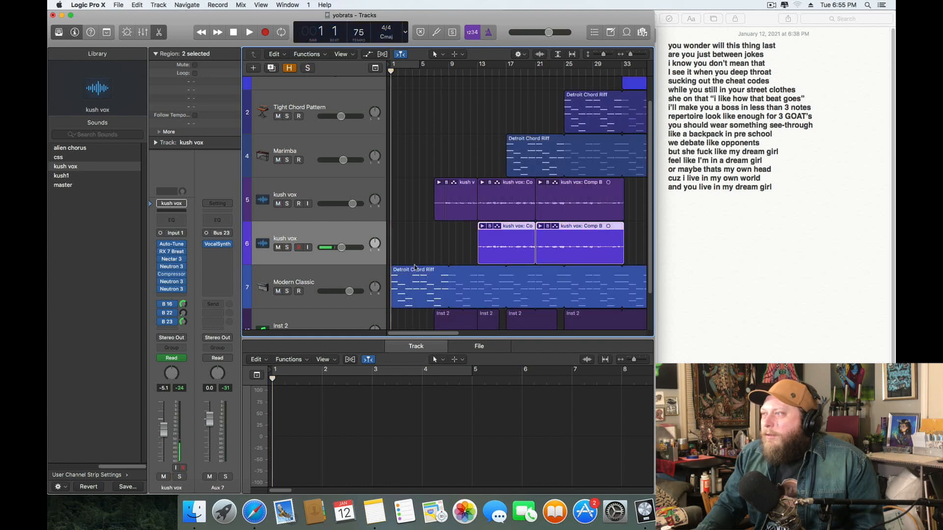
{"action": "scroll", "coordinate": [425, 285], "scroll_direction": "down", "scroll_amount": 3}
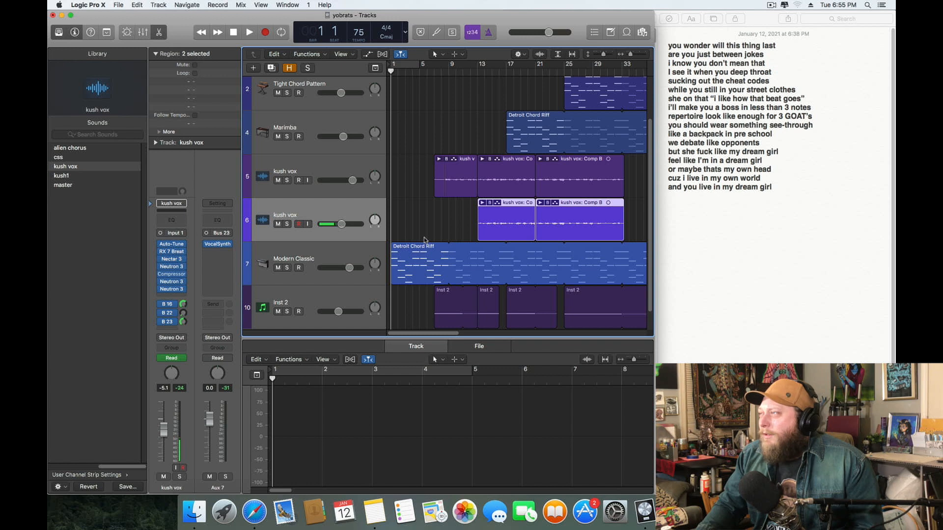
{"action": "scroll", "coordinate": [424, 239], "scroll_direction": "up", "scroll_amount": 5}
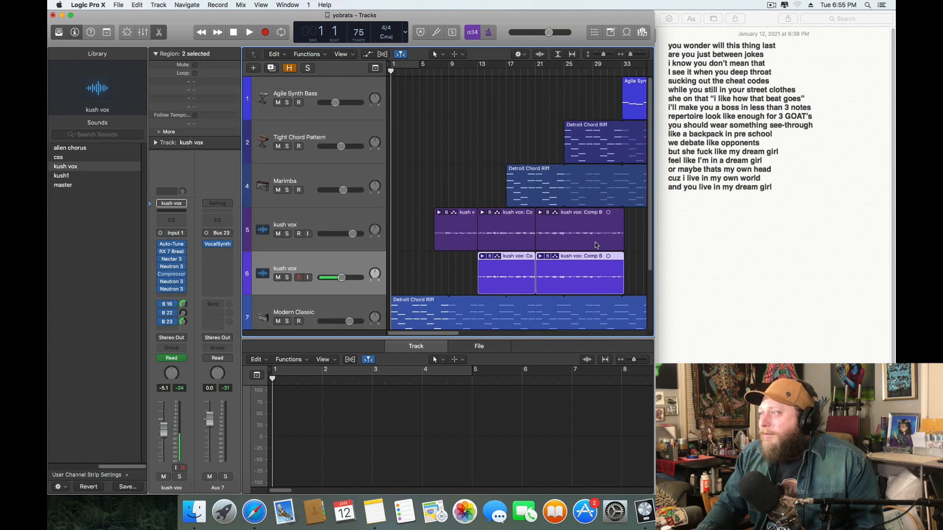
{"action": "scroll", "coordinate": [443, 187], "scroll_direction": "down", "scroll_amount": 5}
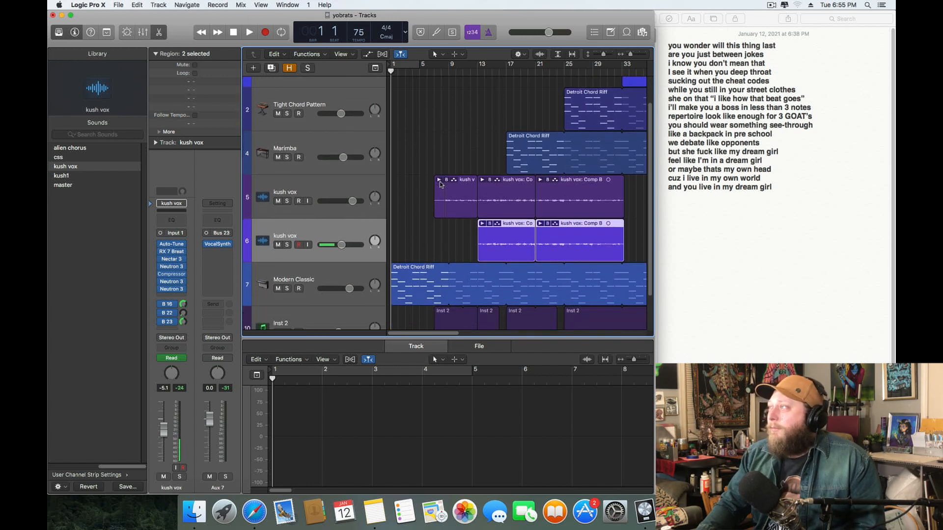